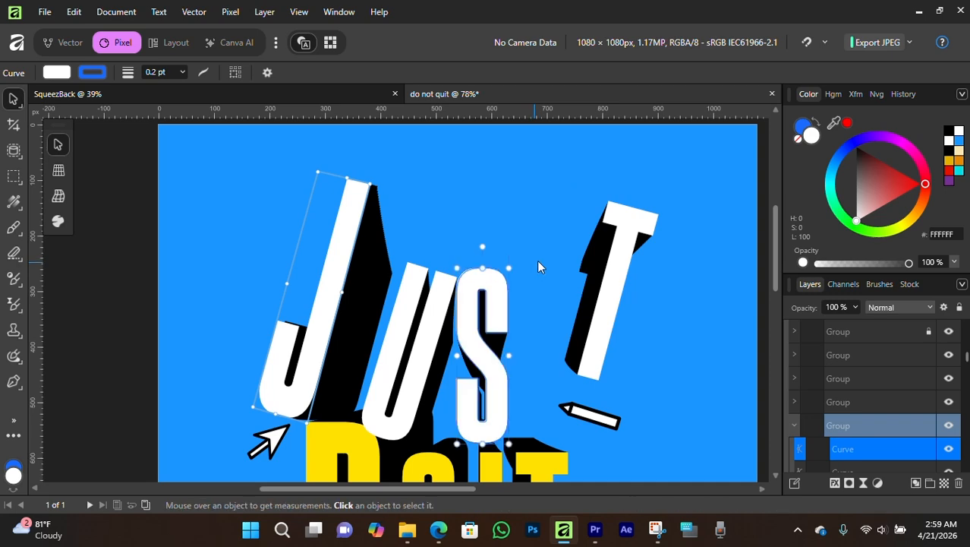
drag(541, 232, 506, 244)
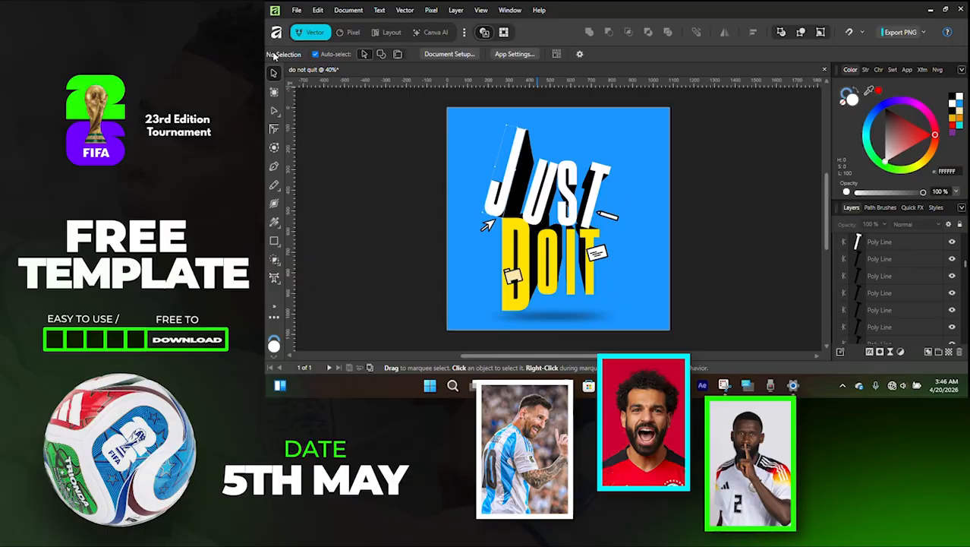
- Turn the 1080 × 1080 px document into an artboard and add a second artboard beside it
click(274, 92)
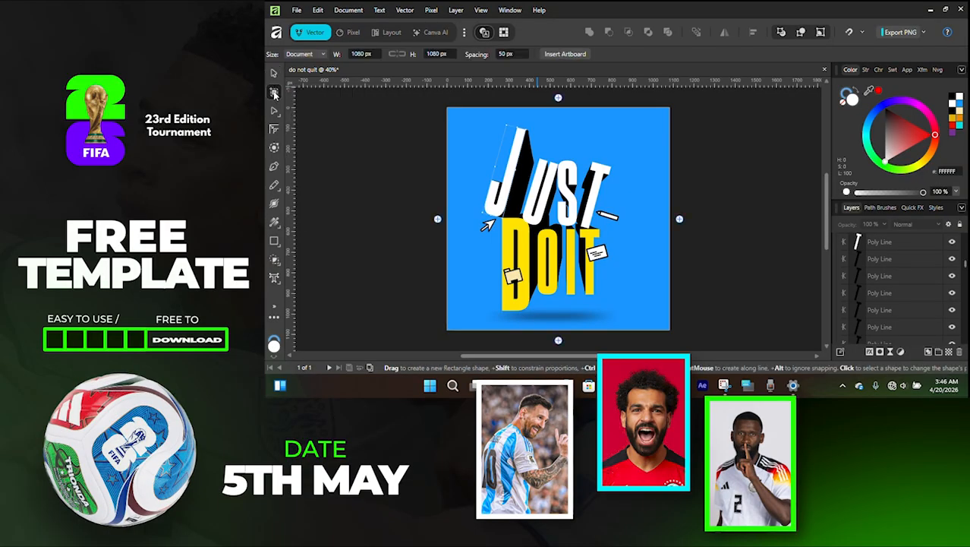
click(552, 53)
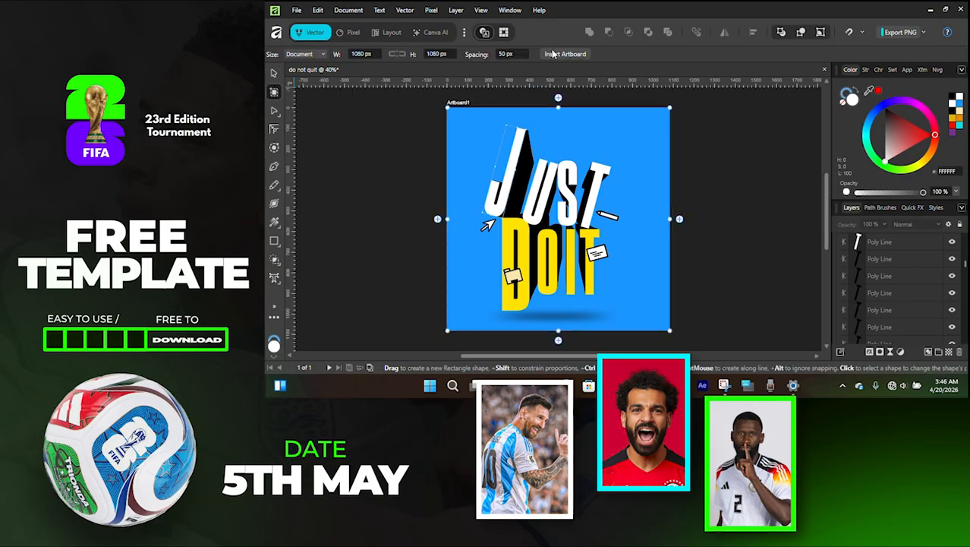
click(679, 220)
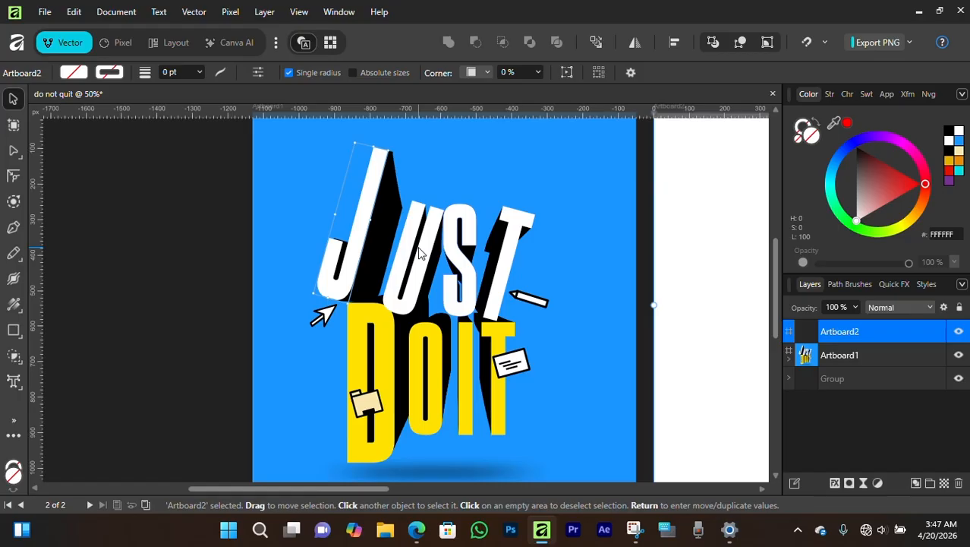
- Add the art text "BE" and "BOLD" on two lines in the Bigdream font on the blank second artboard
scroll(418, 249, down, 1)
scroll(419, 248, up, 1)
scroll(453, 274, right, 5)
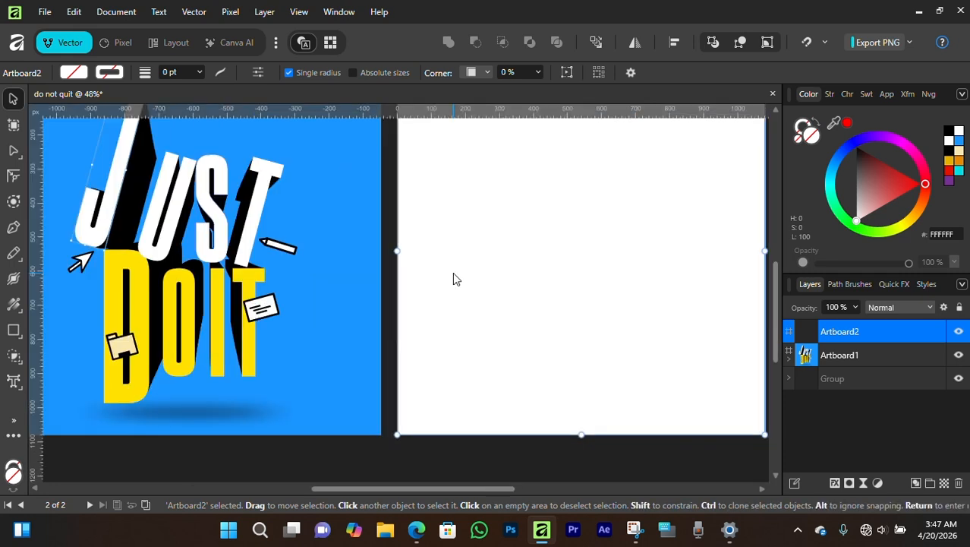
scroll(454, 280, up, 1)
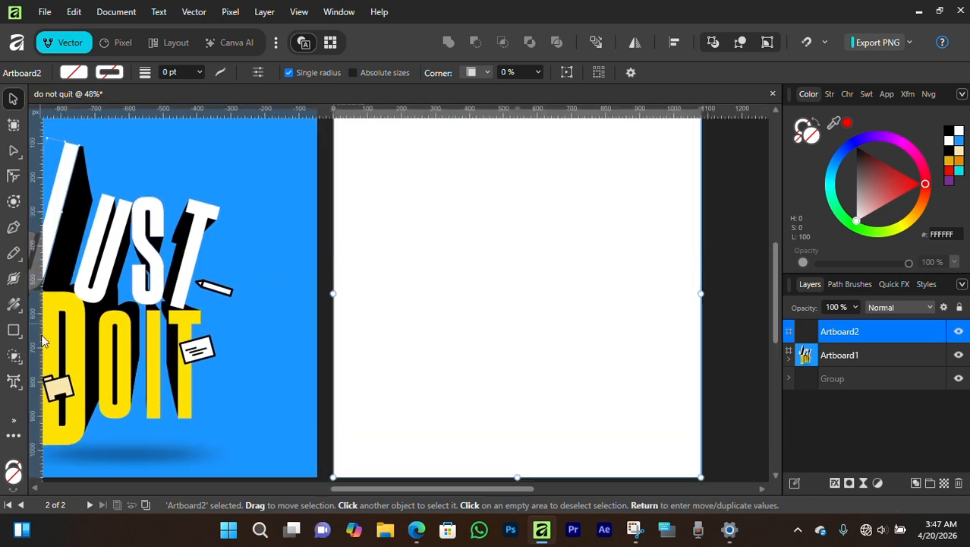
click(14, 381)
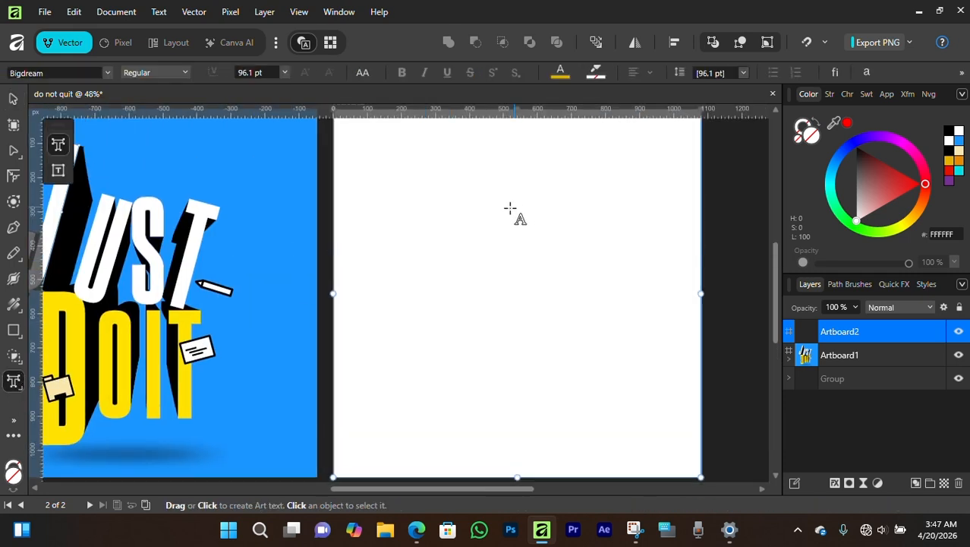
click(436, 227)
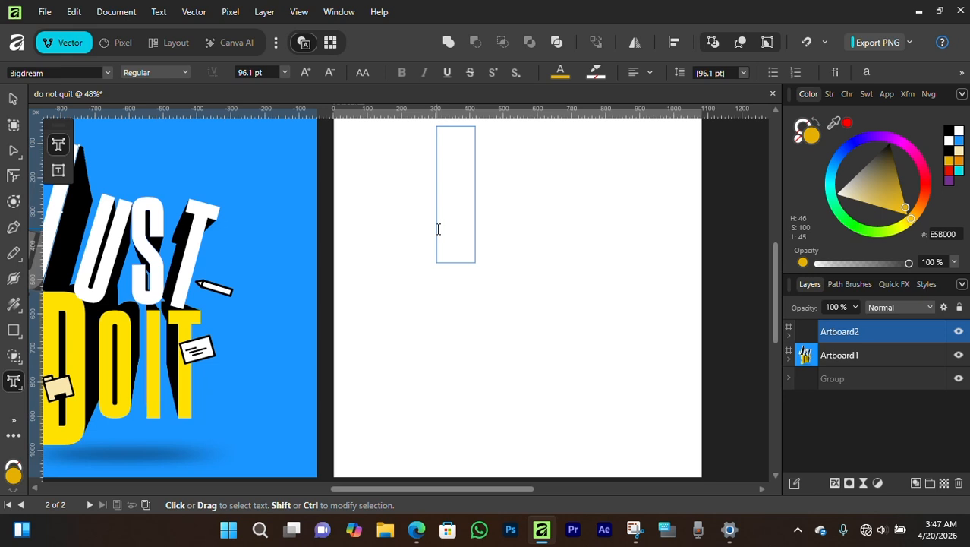
text(BE)
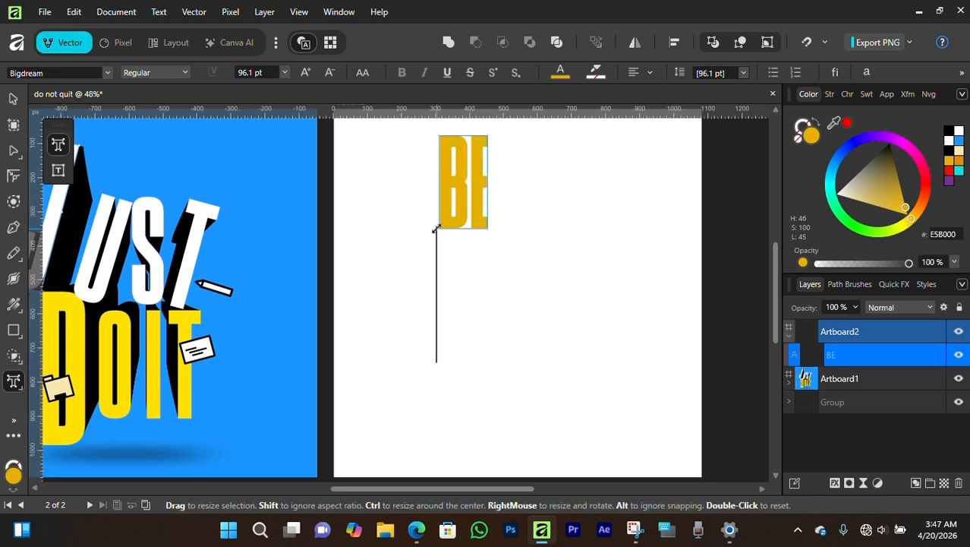
key(Return)
text(BOLD)
key(Escape)
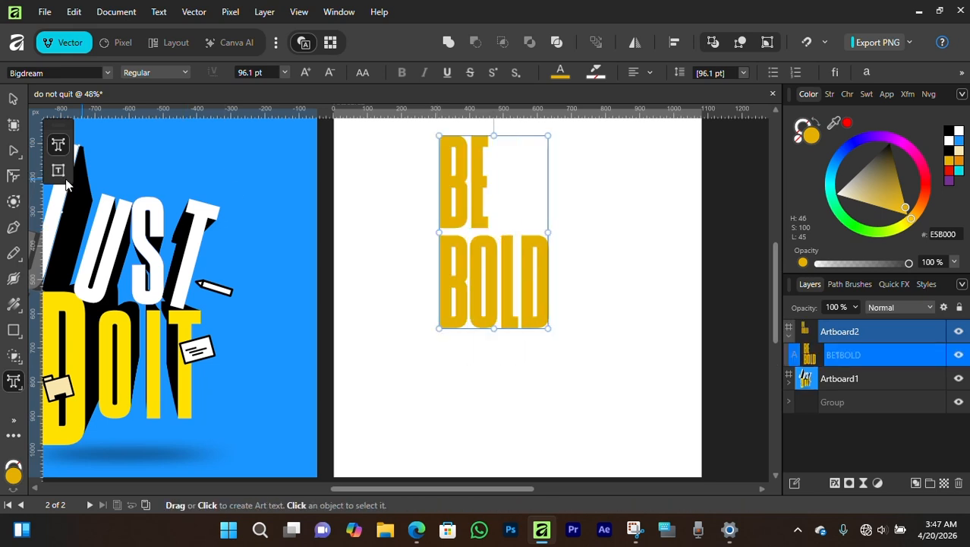
- Enlarge the BE BOLD text to 137.9 pt and centre BE above BOLD on the second artboard
click(13, 99)
drag(493, 328, 499, 352)
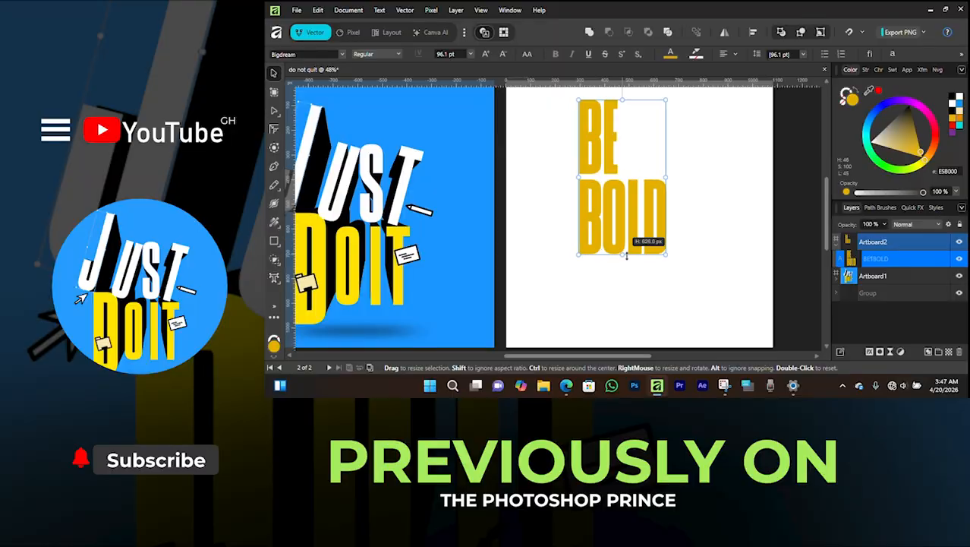
mouse_move(626, 257)
mouse_down()
mouse_move(626, 300)
mouse_move(639, 248)
mouse_up()
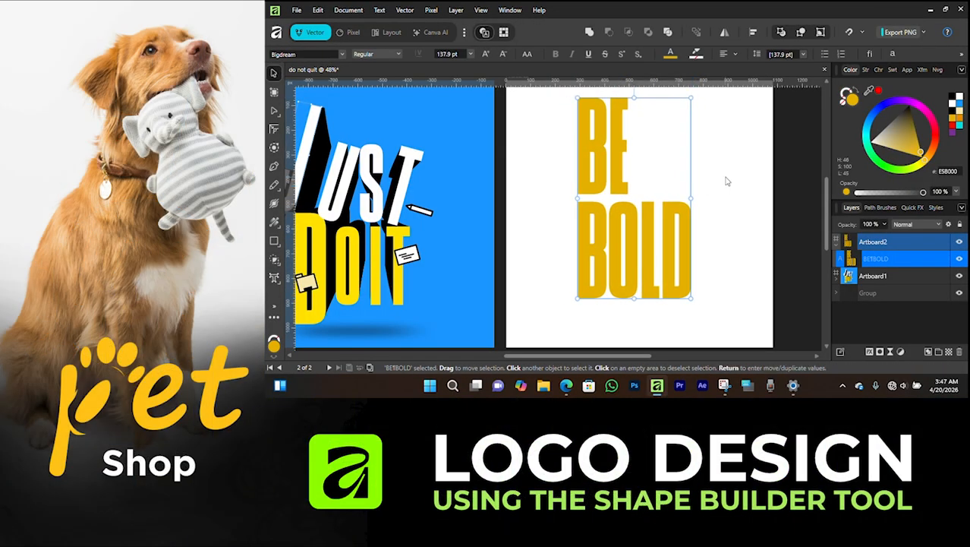
key(t)
click(577, 150)
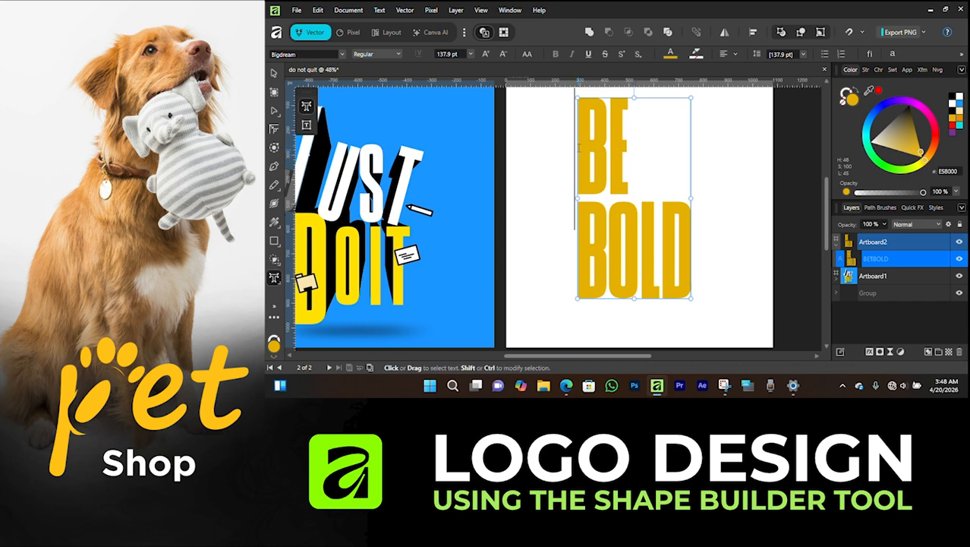
click(274, 74)
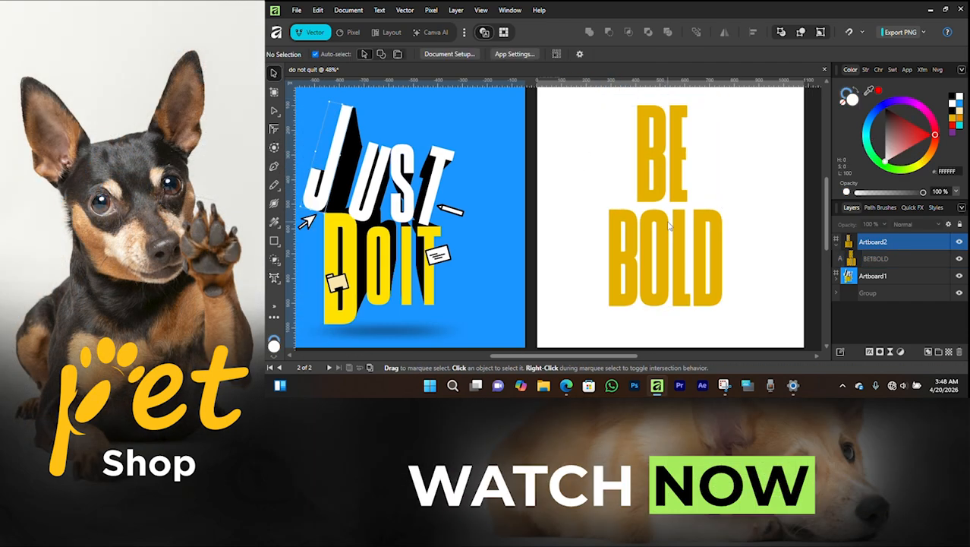
- Convert the BE BOLD text to curves and expand the resulting group to list its separate letters
click(665, 249)
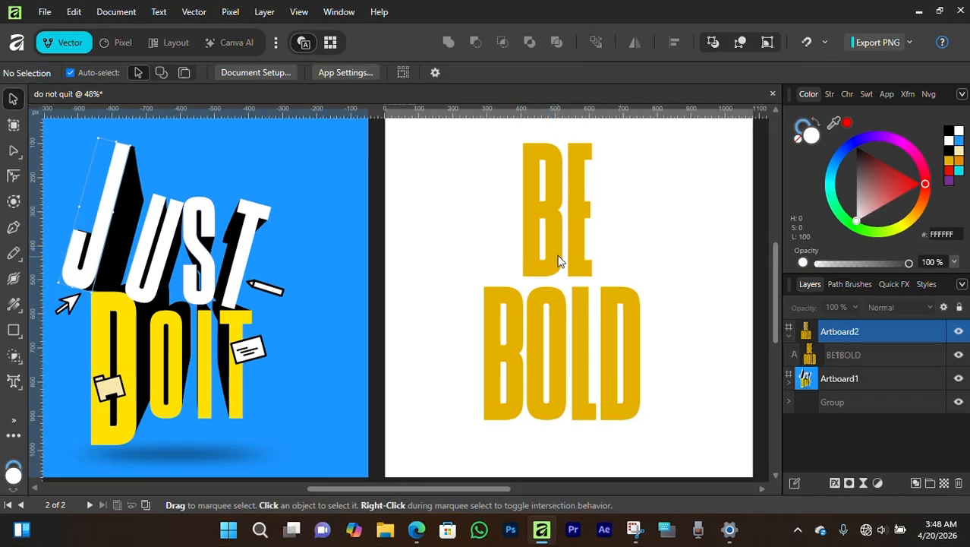
click(558, 258)
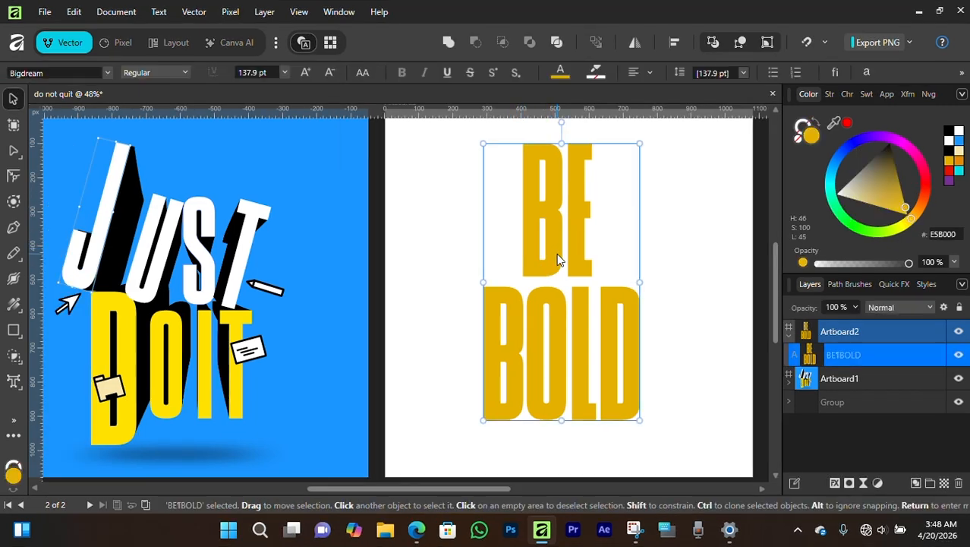
click(414, 282)
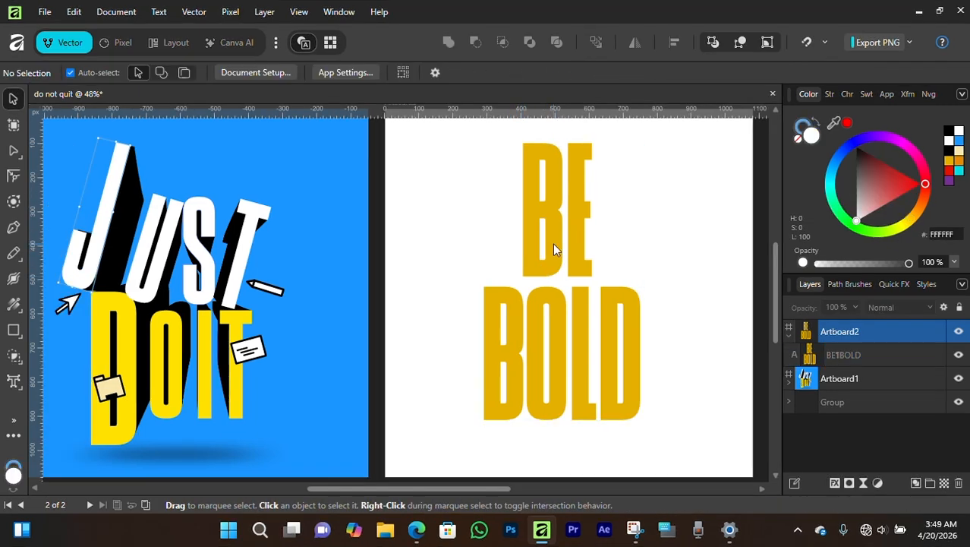
click(553, 243)
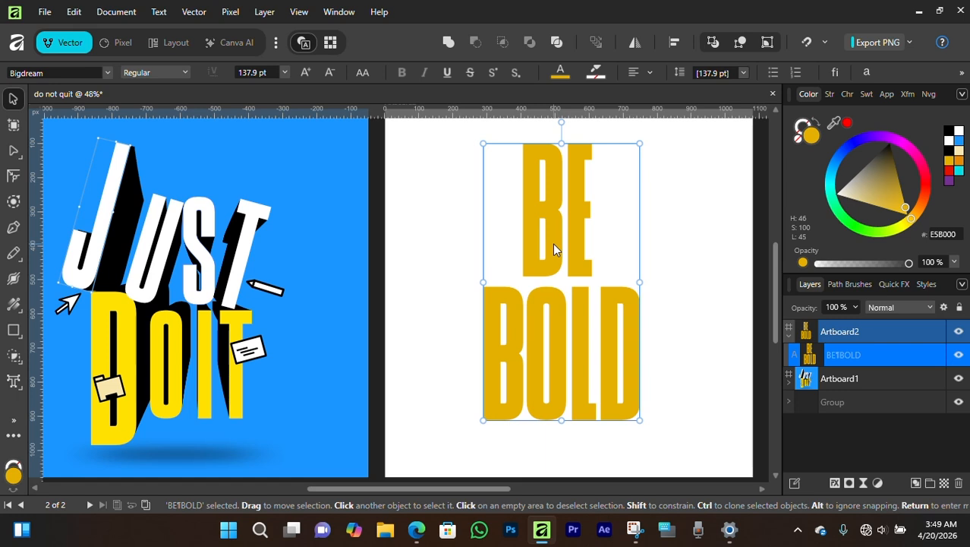
right_click(553, 245)
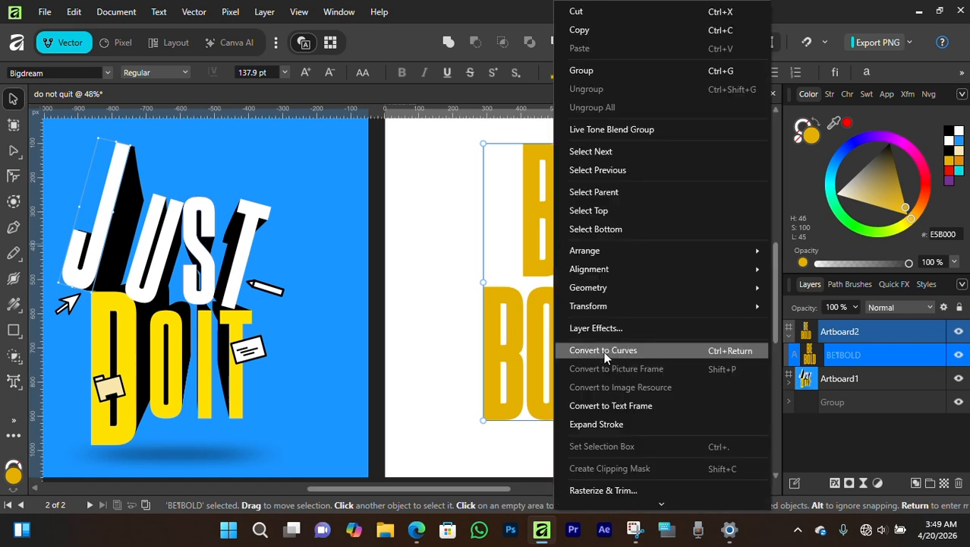
click(733, 350)
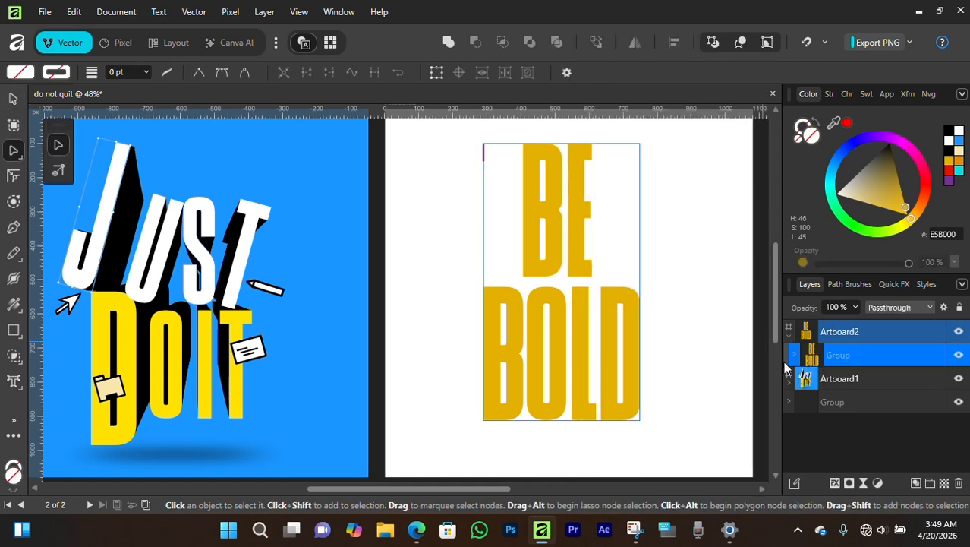
click(793, 354)
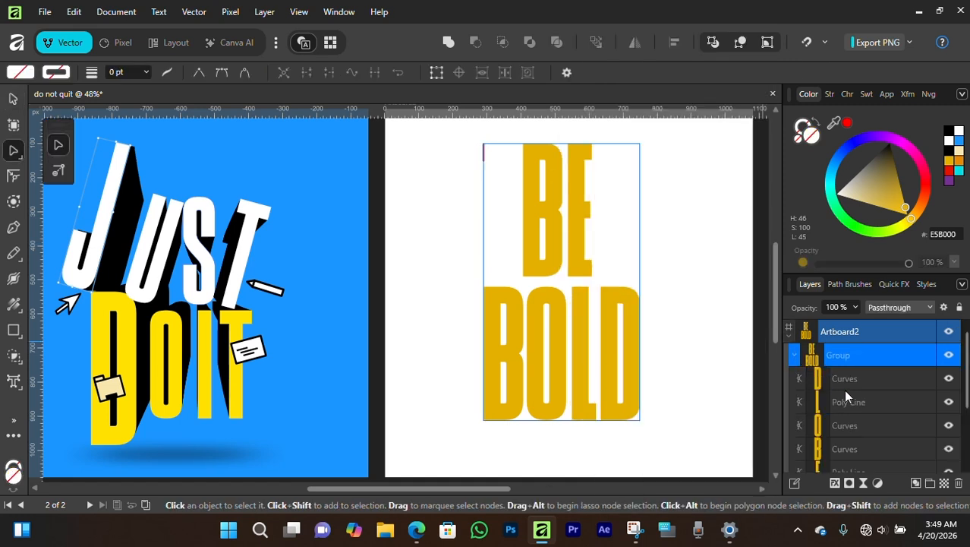
scroll(846, 423, down, 3)
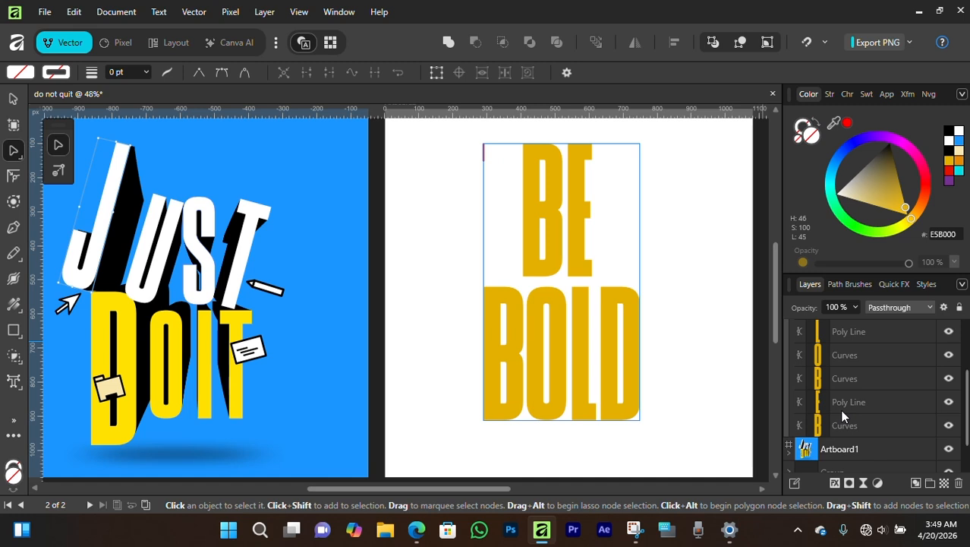
- Try distorting the letter E of BE by moving its nodes outward into an irregular shape
click(843, 402)
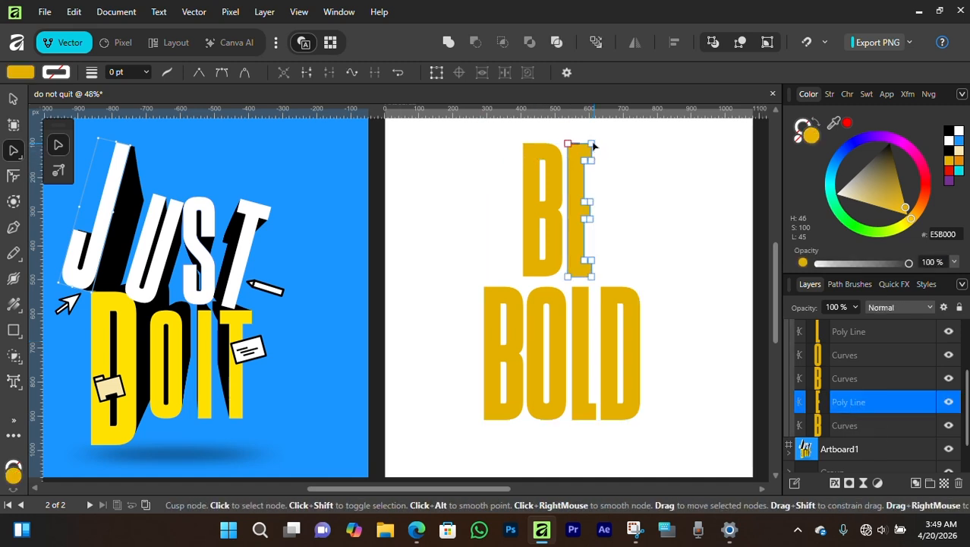
drag(591, 144, 633, 265)
drag(590, 219, 611, 268)
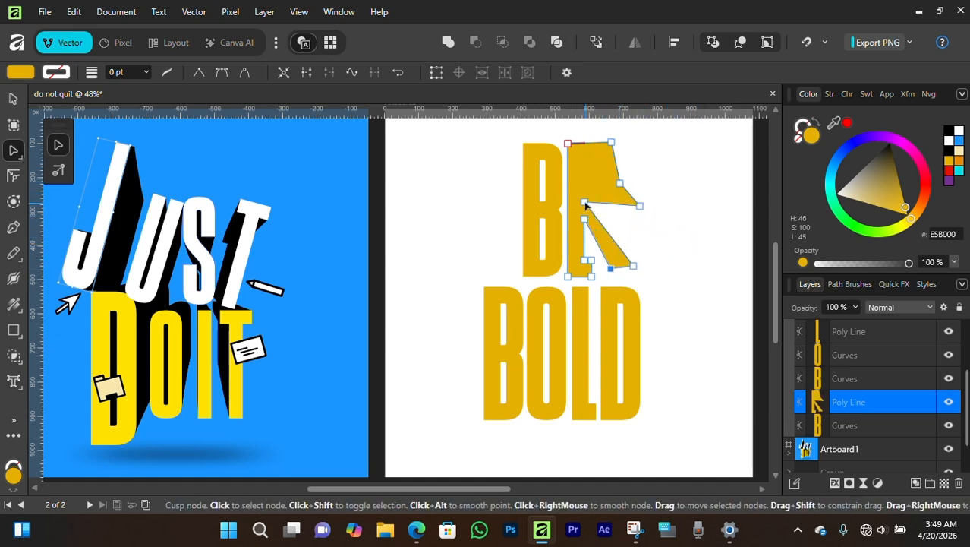
drag(584, 202, 587, 181)
drag(633, 266, 632, 232)
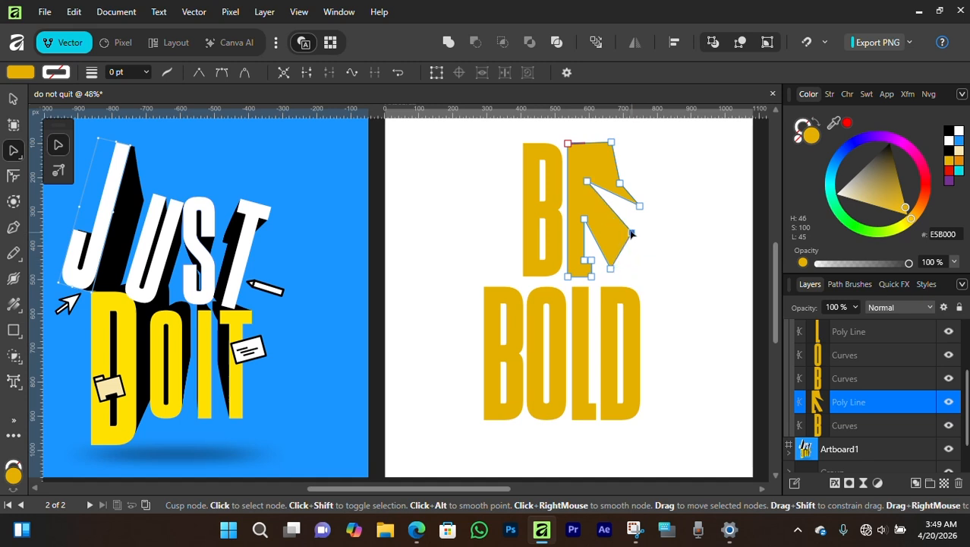
mouse_move(611, 269)
mouse_down()
mouse_move(610, 234)
mouse_move(630, 247)
mouse_move(623, 277)
mouse_up()
click(16, 103)
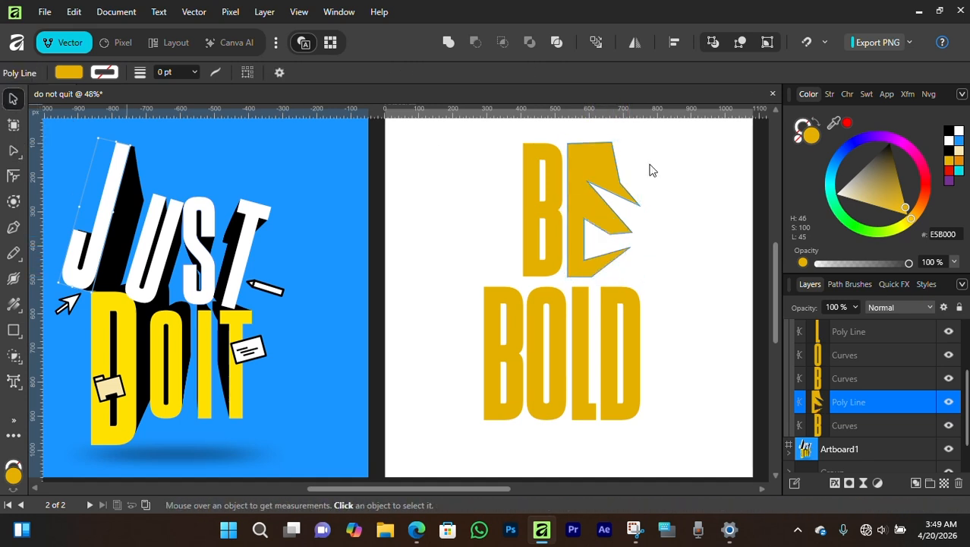
- Undo all node edits made to the letter E
key(ctrl+z)
key(ctrl+z)
key(ctrl+z)
key(ctrl+z)
key(ctrl+z)
key(ctrl+z)
key(ctrl+z)
key(ctrl+z)
key(ctrl+z)
key(ctrl+z)
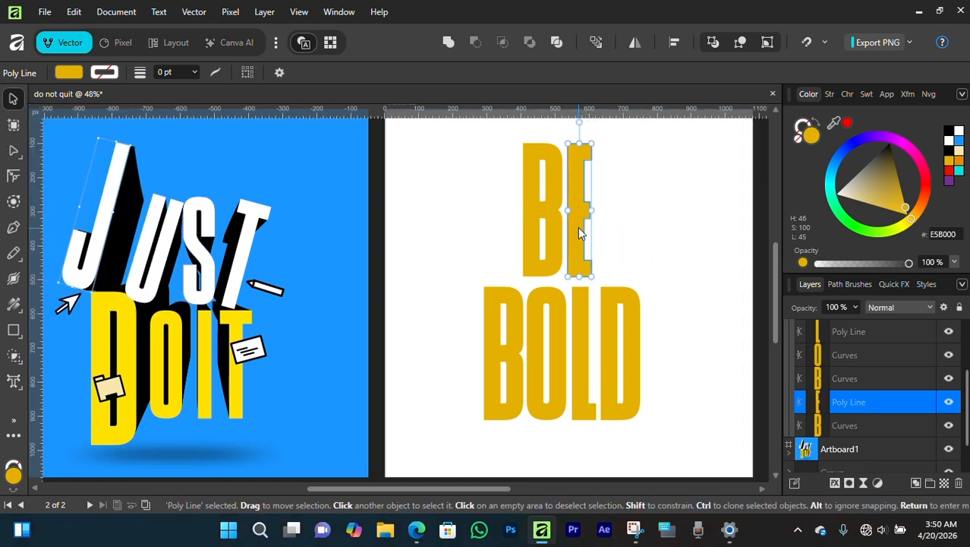
- Try spreading the six letters of BE BOLD apart across the second artboard
drag(578, 227, 634, 210)
drag(542, 226, 444, 200)
drag(541, 296, 541, 220)
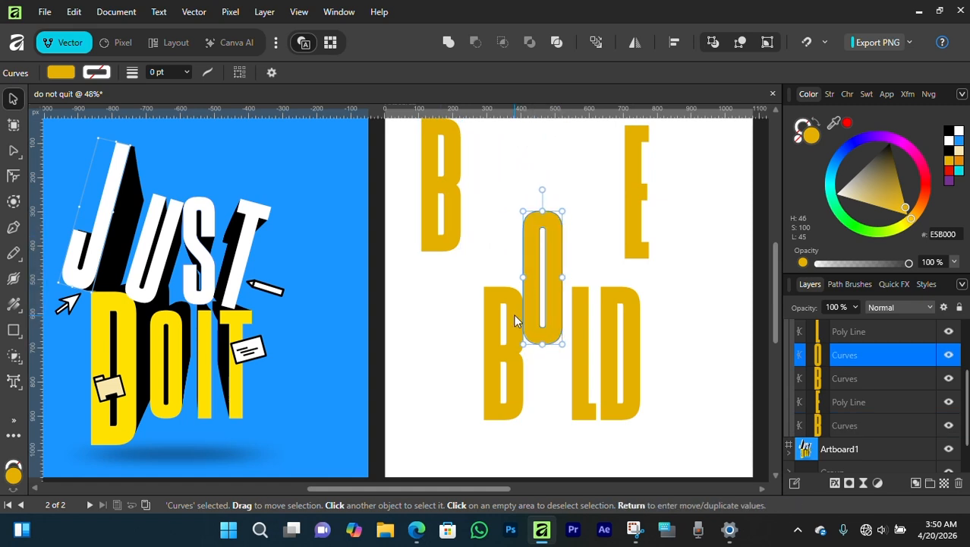
drag(513, 314, 450, 335)
drag(588, 325, 561, 377)
drag(622, 318, 659, 327)
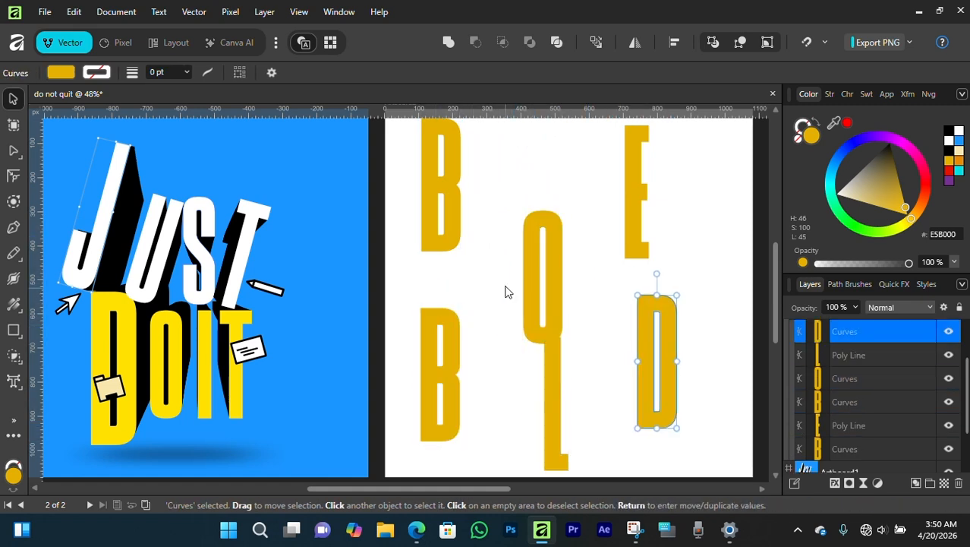
drag(545, 284, 546, 229)
drag(440, 208, 465, 287)
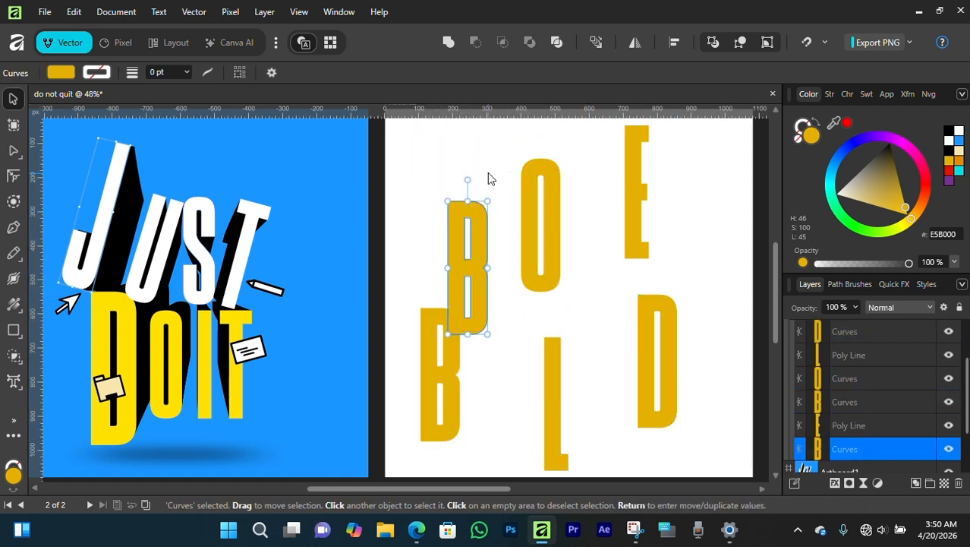
- Try tilting the upper B and the E and moving the L, D and lower B closer together
drag(469, 178, 554, 340)
click(639, 152)
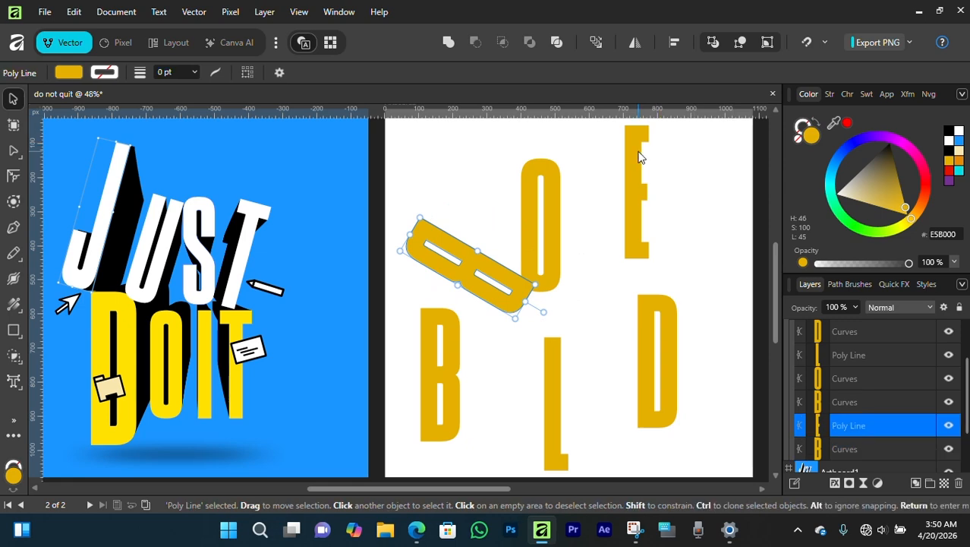
scroll(637, 140, up, 1)
drag(637, 125, 565, 265)
drag(553, 414, 566, 341)
drag(646, 382, 593, 371)
drag(443, 376, 517, 386)
drag(478, 295, 461, 267)
drag(527, 303, 480, 341)
drag(455, 267, 486, 272)
click(643, 213)
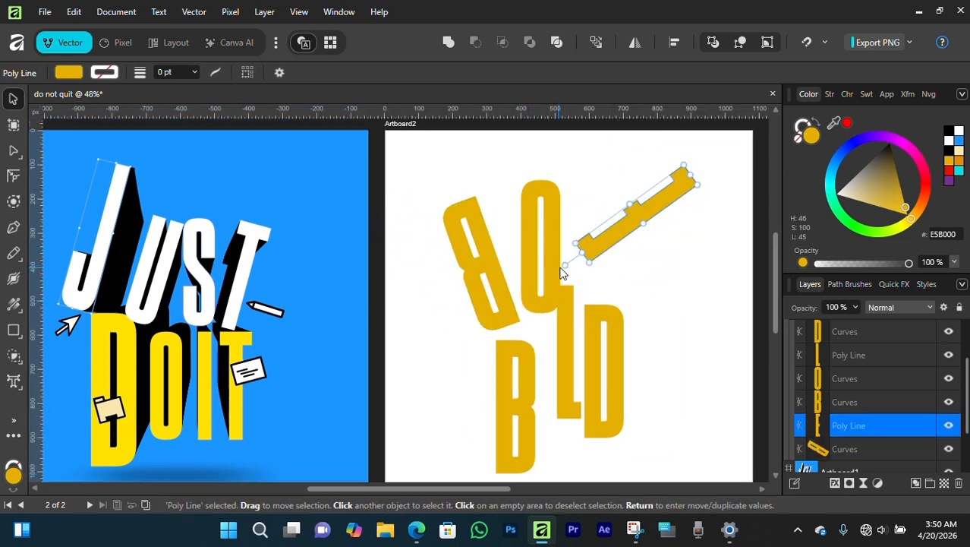
drag(564, 267, 603, 295)
drag(636, 206, 611, 218)
click(696, 294)
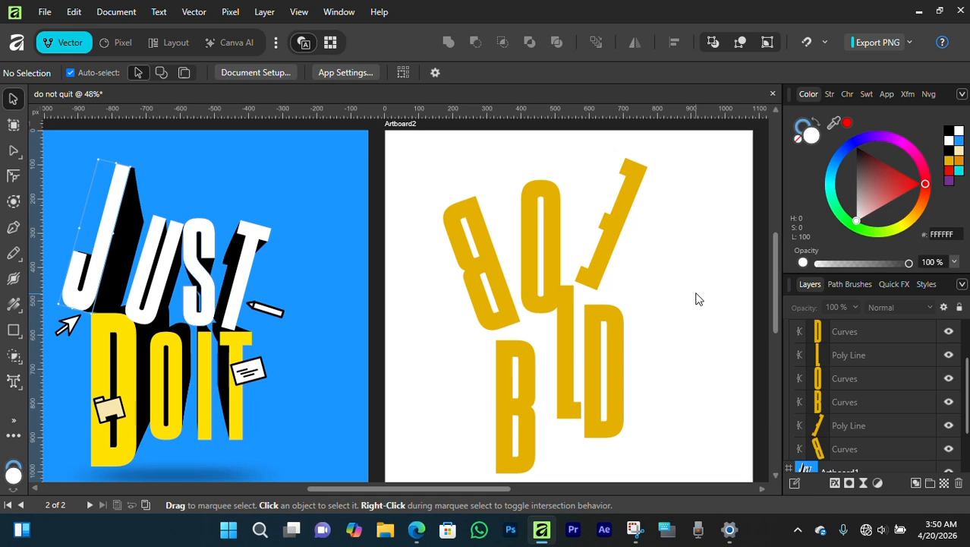
- Undo the letter moves and rotations to restore the two-line BE BOLD layout
key(ctrl+z)
key(ctrl+z)
key(ctrl+z)
key(ctrl+z)
key(ctrl+z)
key(ctrl+z)
key(ctrl+z)
key(ctrl+z)
key(ctrl+z)
key(ctrl+z)
key(ctrl+z)
key(ctrl+z)
key(ctrl+z)
key(ctrl+z)
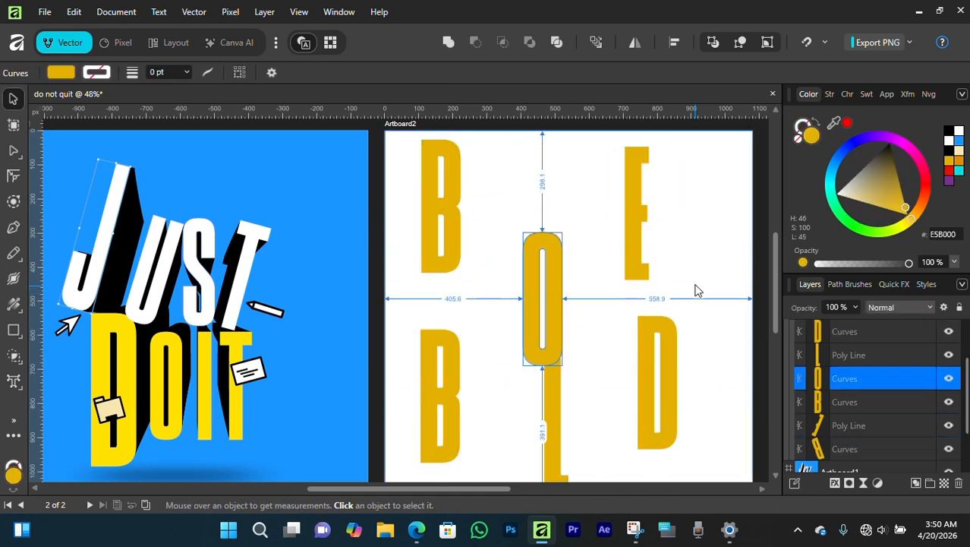
- Select all six letter curves of BE BOLD on the second artboard
click(685, 229)
drag(441, 182, 643, 442)
drag(404, 180, 666, 471)
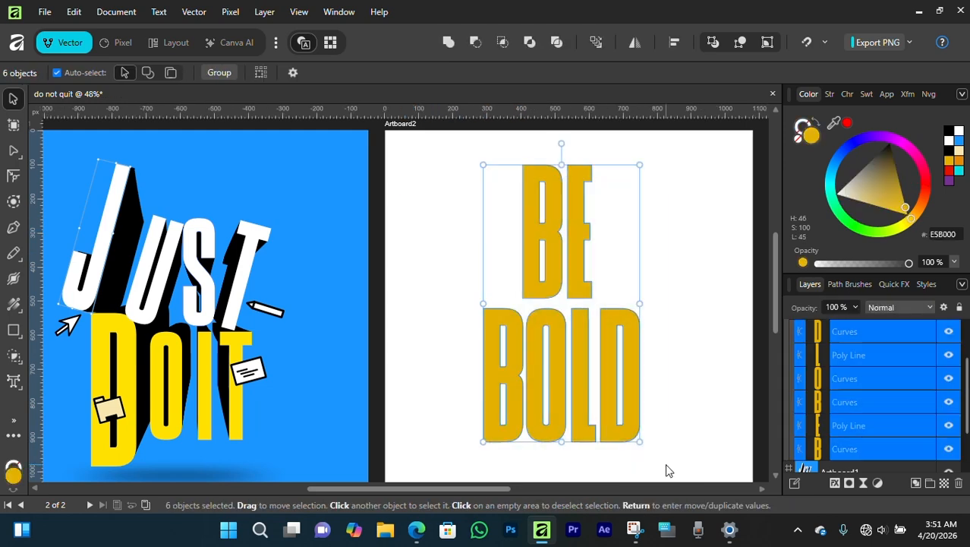
key(Return)
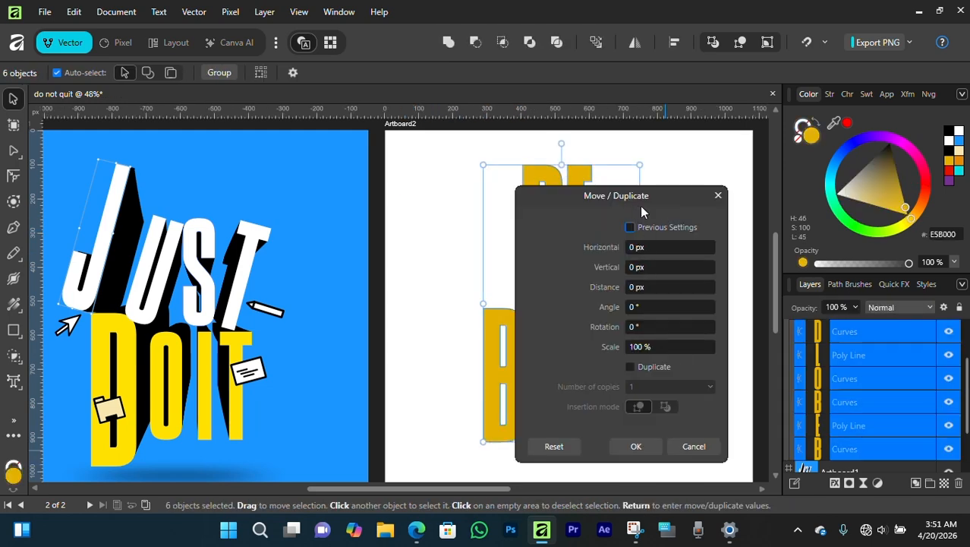
drag(609, 196, 689, 188)
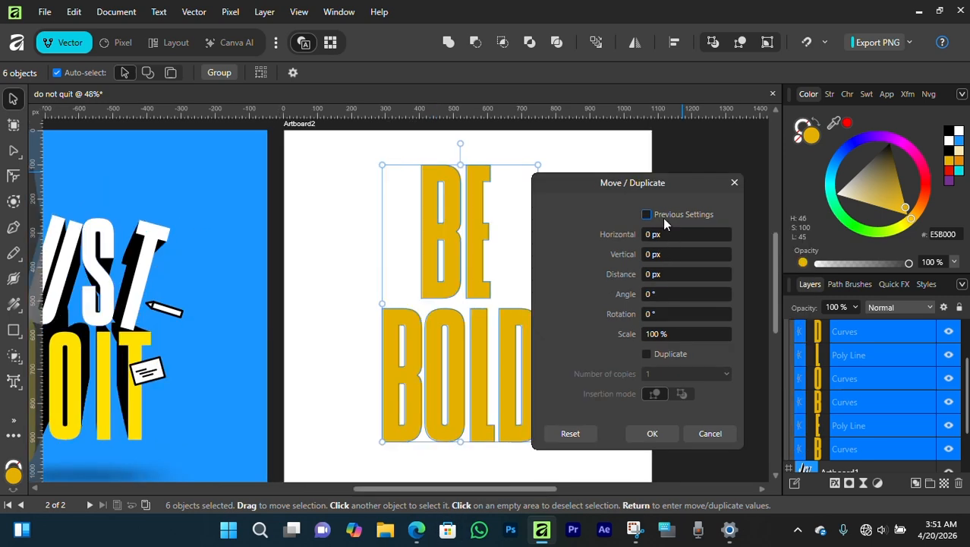
drag(515, 489, 491, 487)
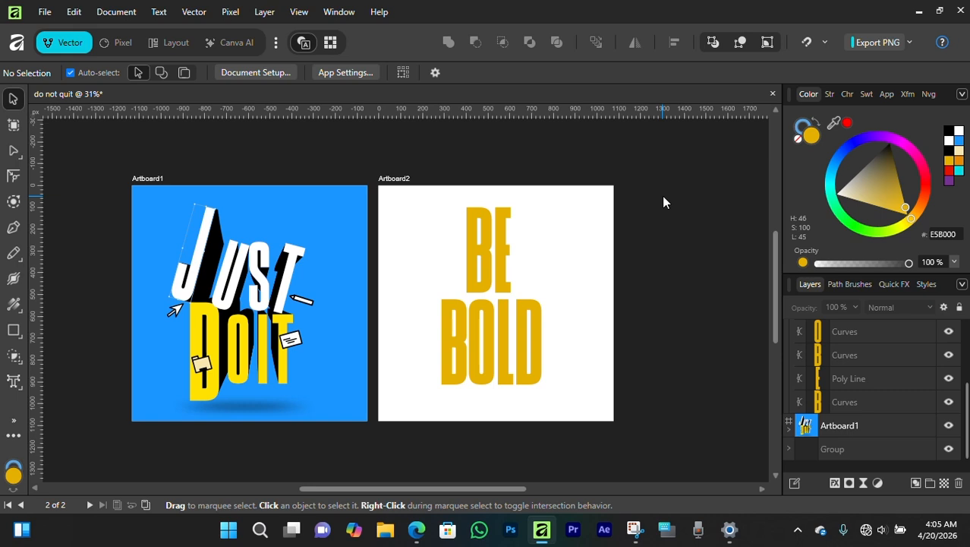
- Select the six BE BOLD letters and set up Move / Duplicate to create 80 copies
drag(600, 219, 400, 400)
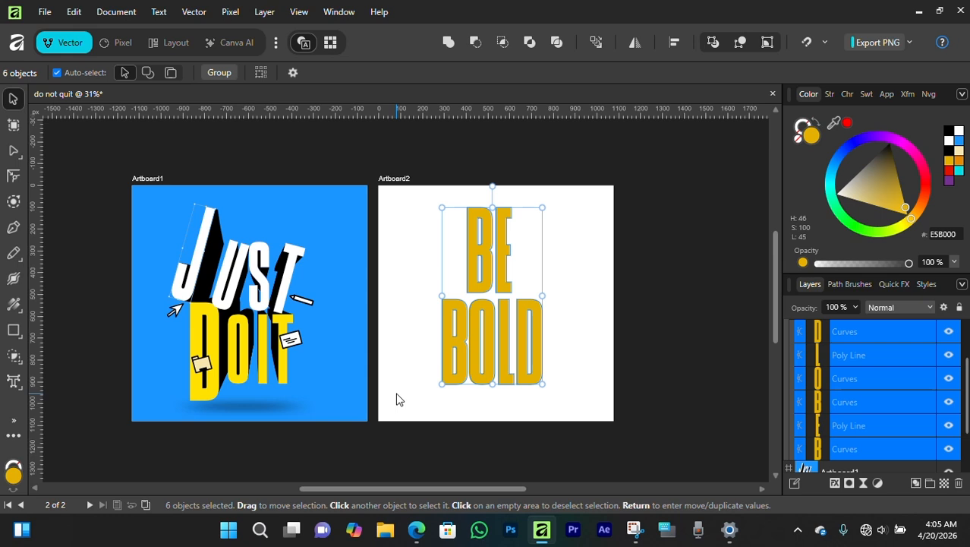
key(Return)
drag(678, 185, 659, 194)
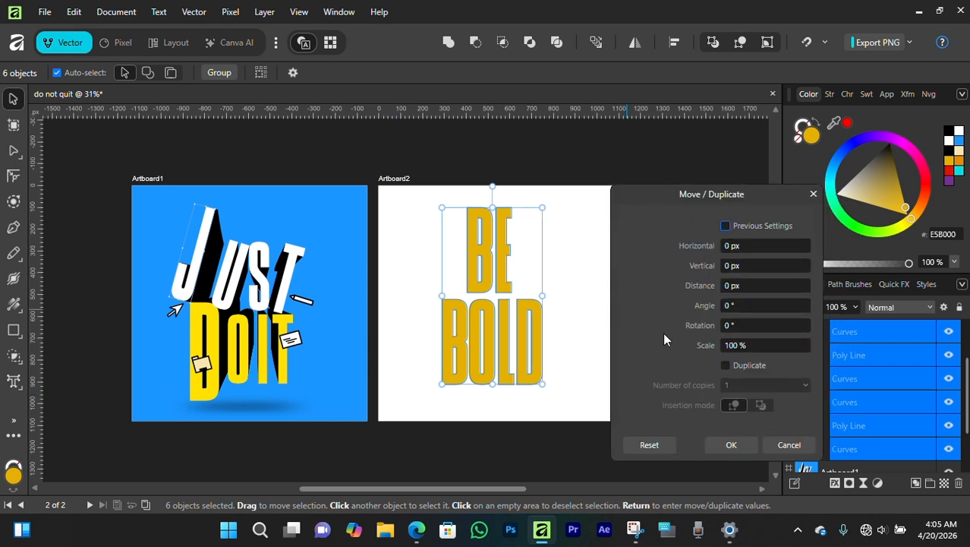
click(726, 366)
click(732, 385)
text(80)
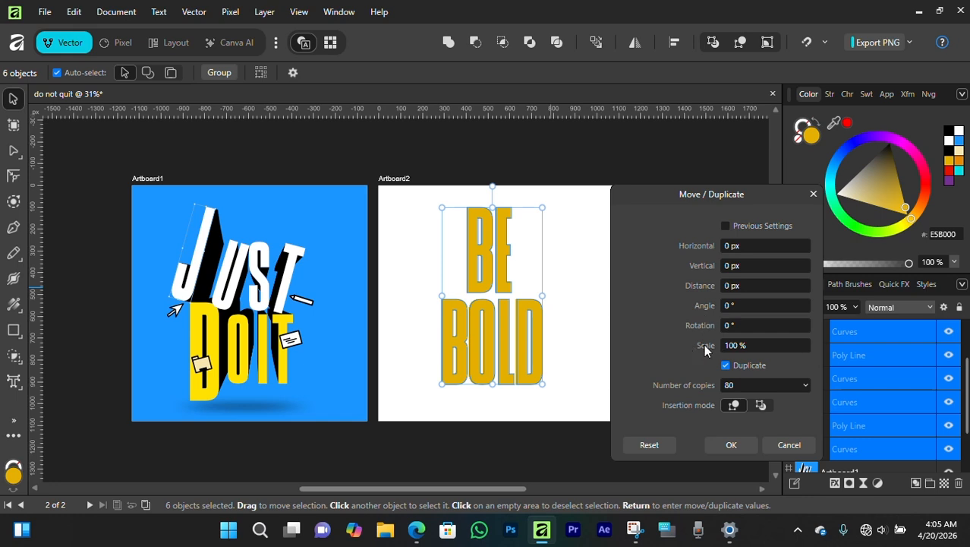
- Set the duplicate scale to 100.3 % and shrink the original letters slightly on the second artboard
drag(734, 347, 708, 347)
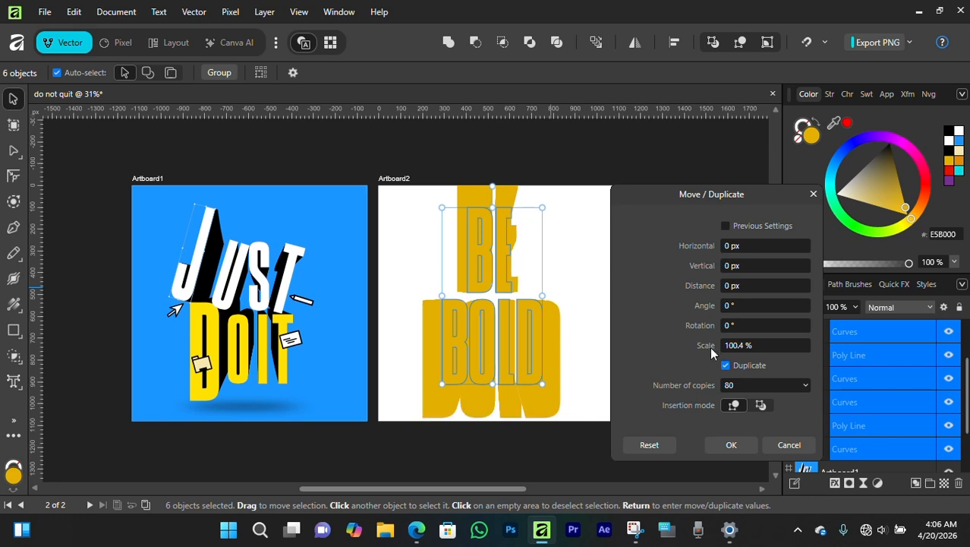
drag(711, 347, 708, 344)
drag(493, 205, 500, 228)
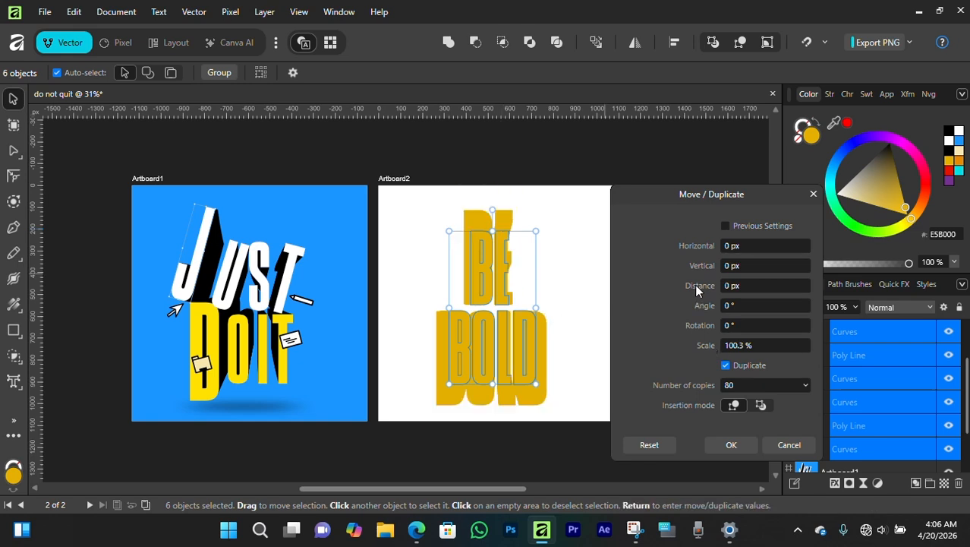
- Offset the copies by -2 px horizontally at an angle of 176°, apply the duplication and clear the selection
mouse_move(692, 243)
mouse_down()
mouse_move(704, 247)
mouse_move(689, 244)
mouse_up()
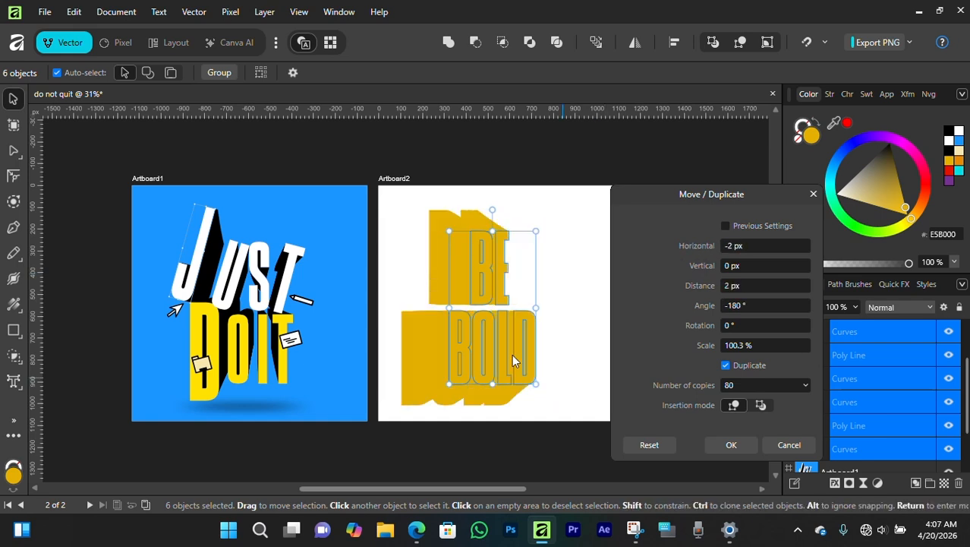
drag(705, 306, 699, 301)
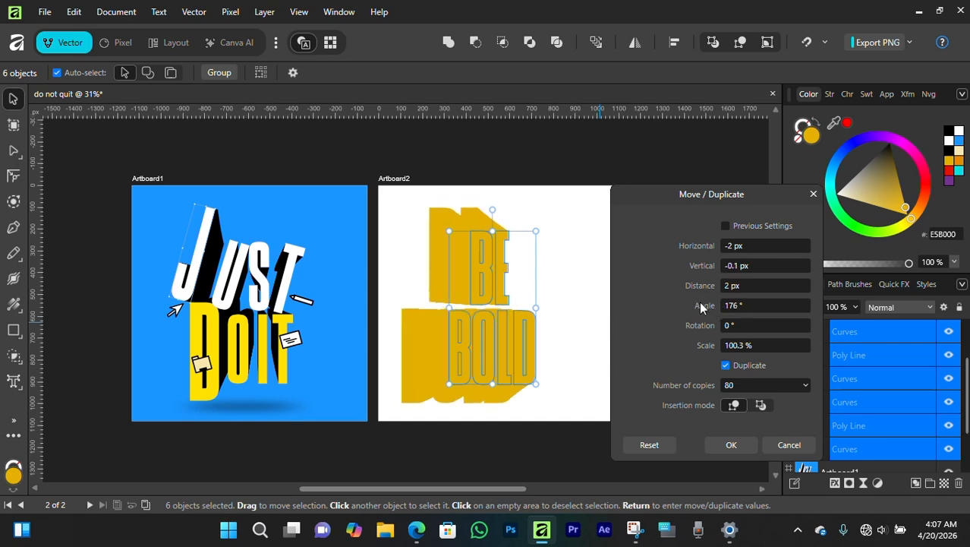
click(731, 444)
key(ctrl+d)
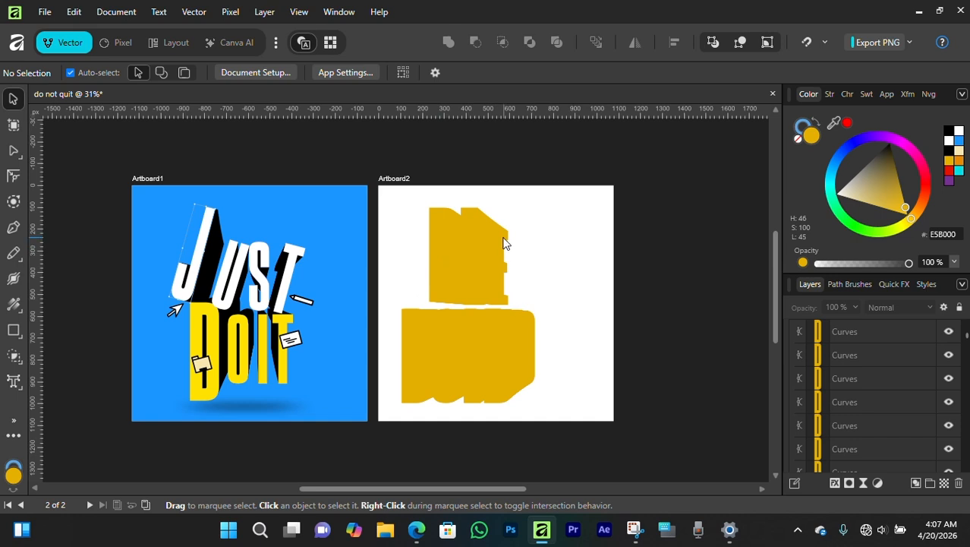
- Fill the frontmost B, O, L and D of BOLD with blue 1A96FF
click(408, 316)
click(959, 140)
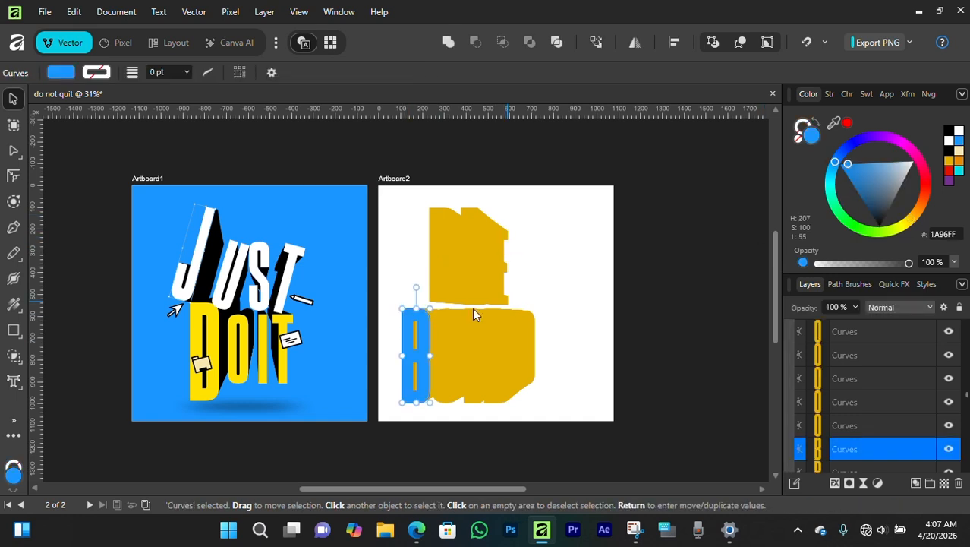
click(449, 315)
click(959, 141)
click(470, 311)
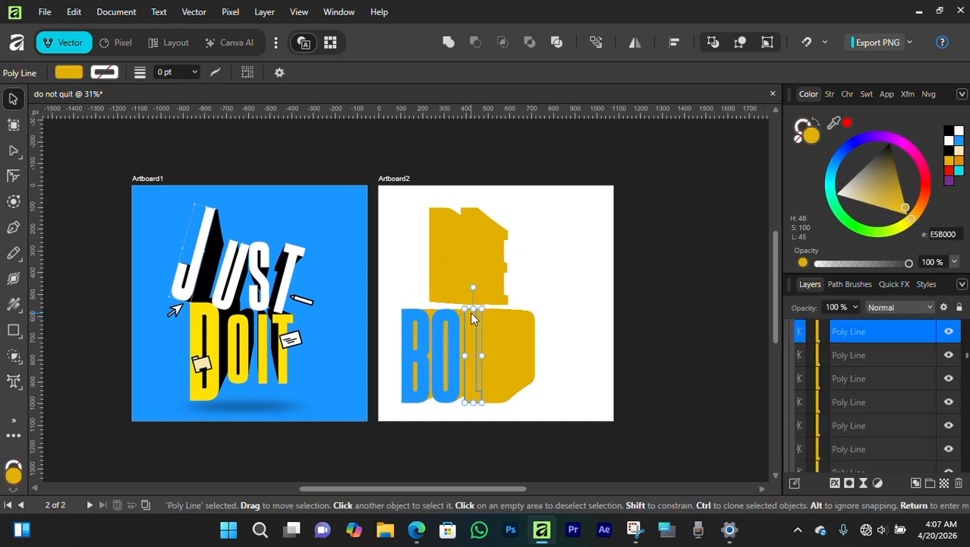
click(959, 141)
click(659, 279)
click(496, 317)
click(959, 142)
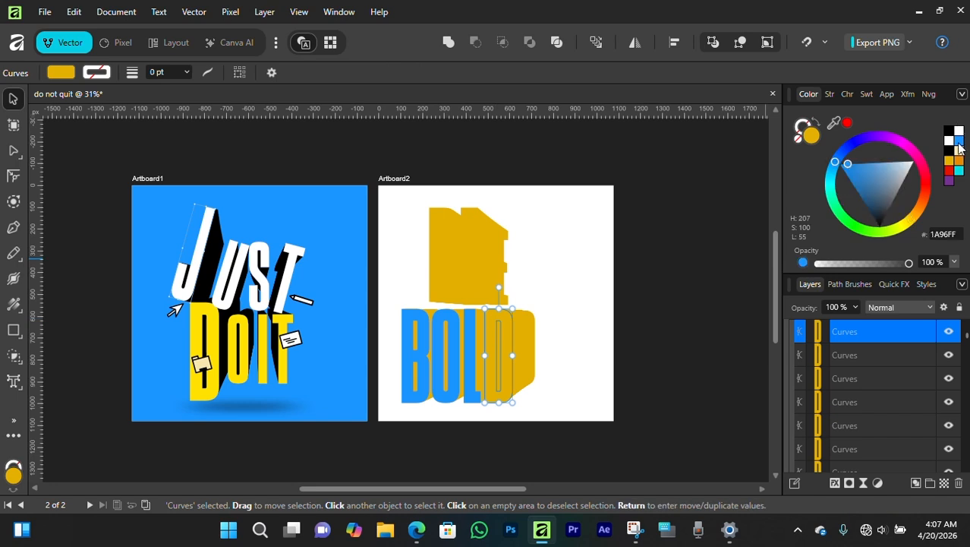
click(653, 275)
- Fill the frontmost B and E of BE with blue 1A96FF
click(437, 242)
click(959, 144)
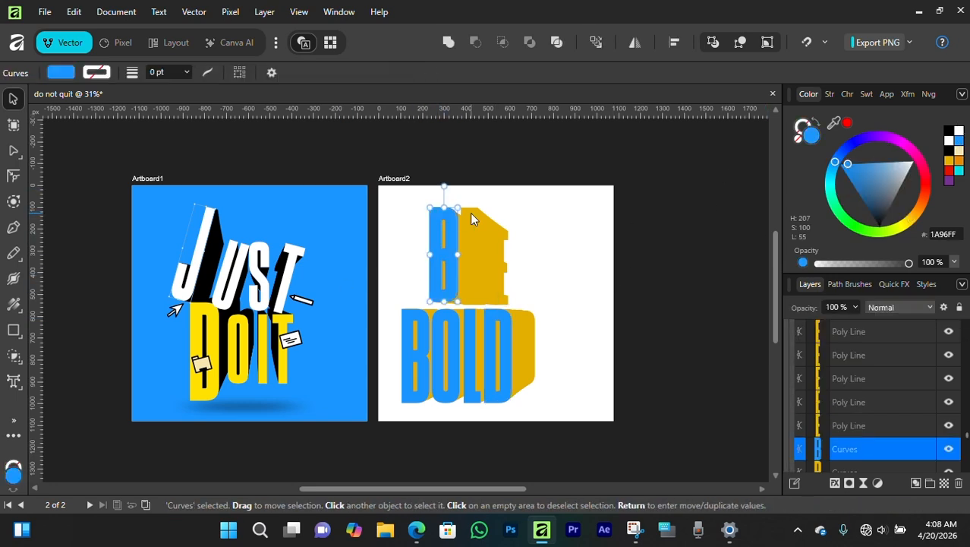
click(470, 213)
click(959, 144)
- Add a cream F8E7AE fill layer as the background of the second artboard
click(543, 247)
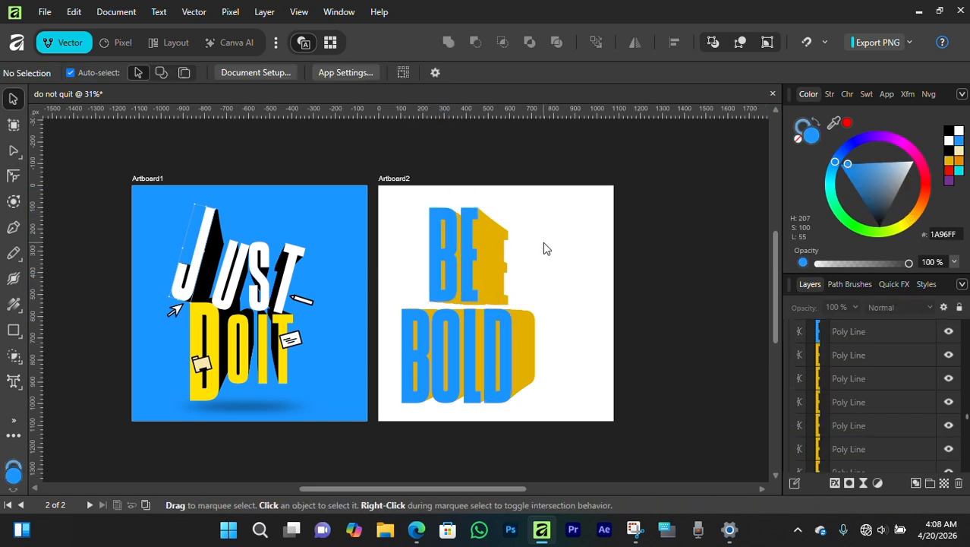
click(231, 12)
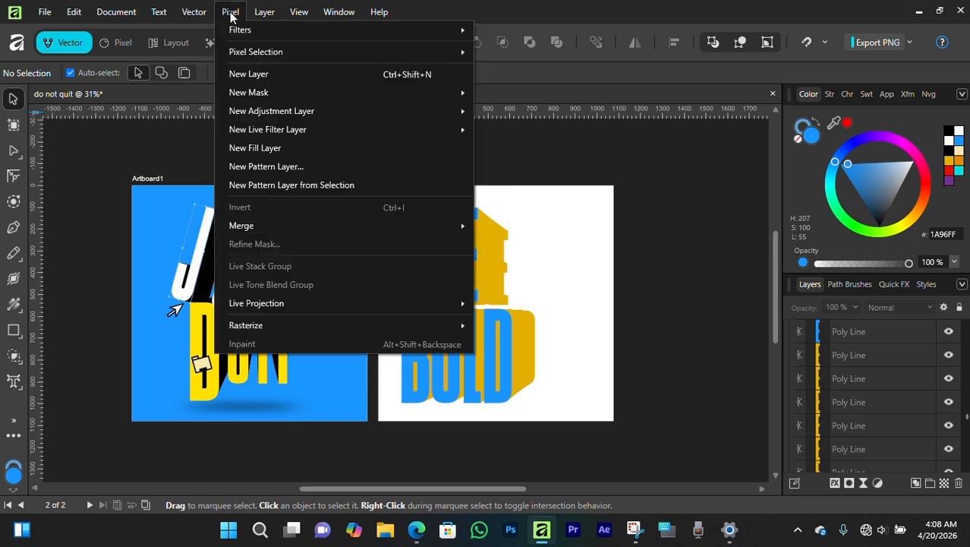
click(290, 149)
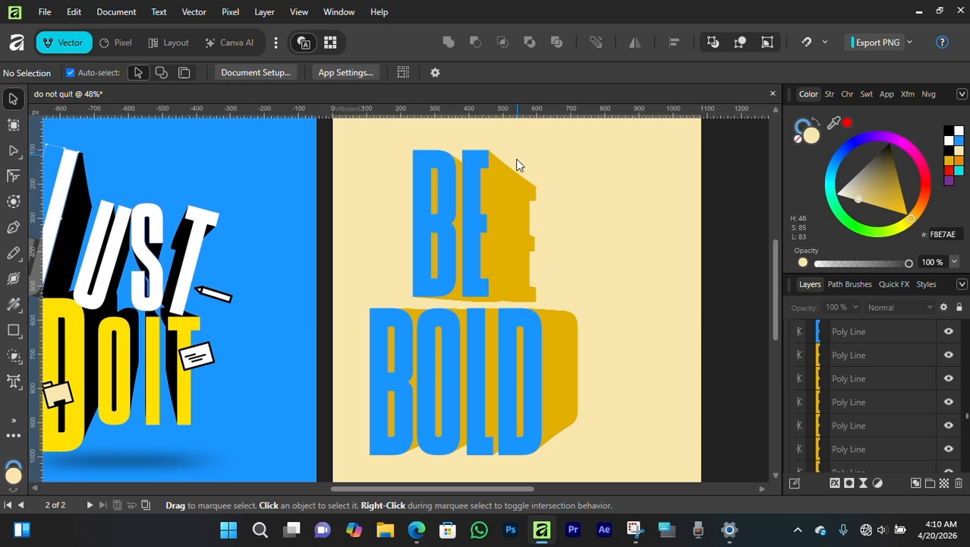
- Lock the layers of the six blue front letters of BE BOLD
click(522, 330)
click(929, 332)
click(476, 356)
click(929, 449)
click(441, 358)
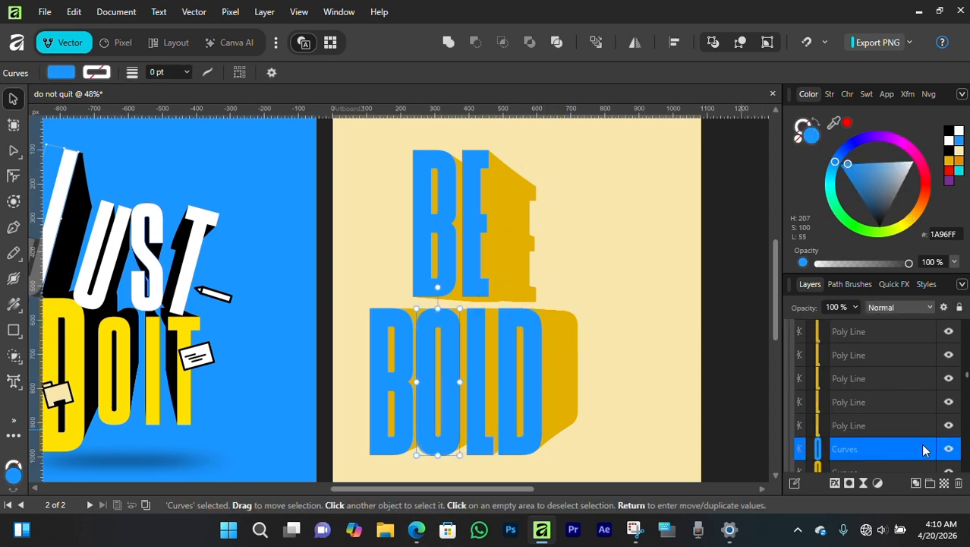
click(928, 448)
click(405, 347)
click(929, 449)
click(448, 256)
click(929, 449)
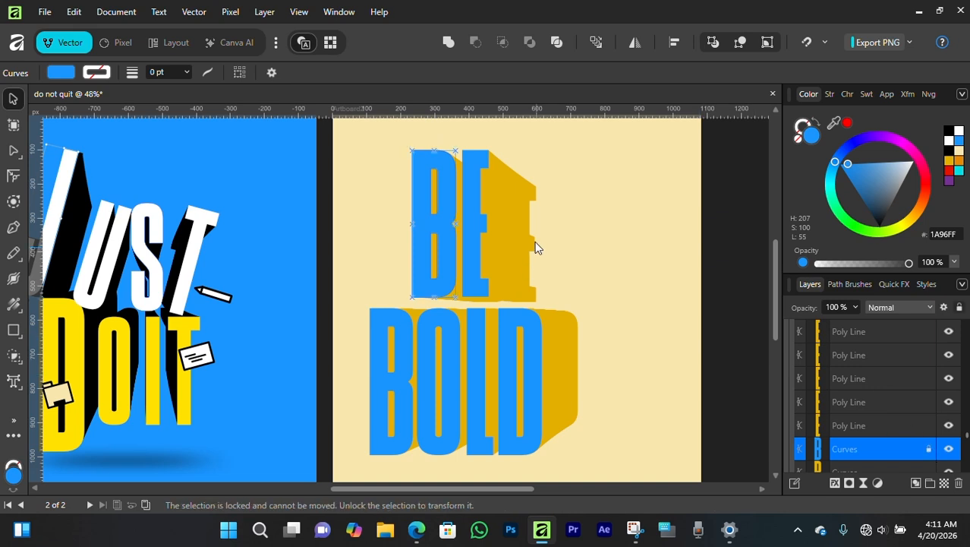
click(474, 223)
click(929, 333)
- Select all unlocked extrusion copies behind the blue letters and fill them with black
drag(660, 167, 289, 456)
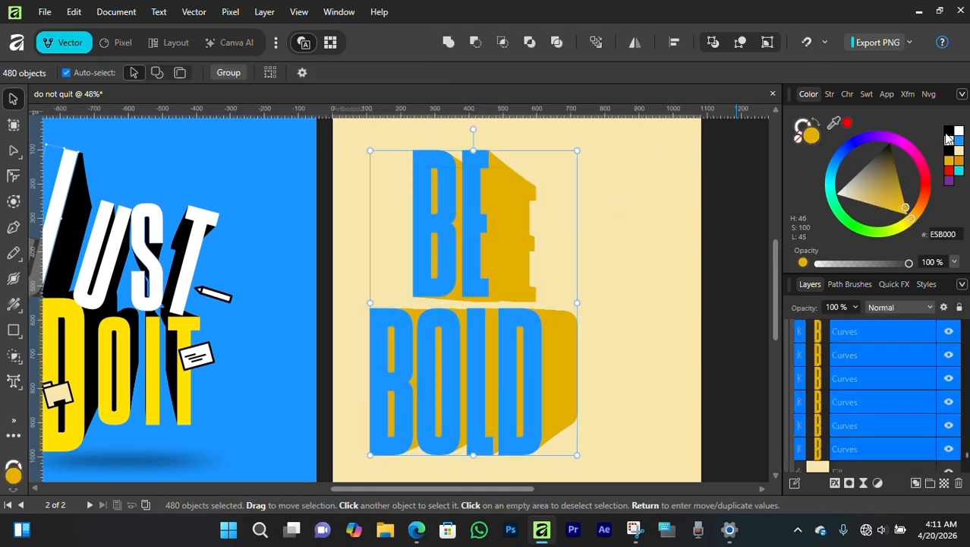
click(948, 132)
click(640, 203)
scroll(569, 230, down, 3)
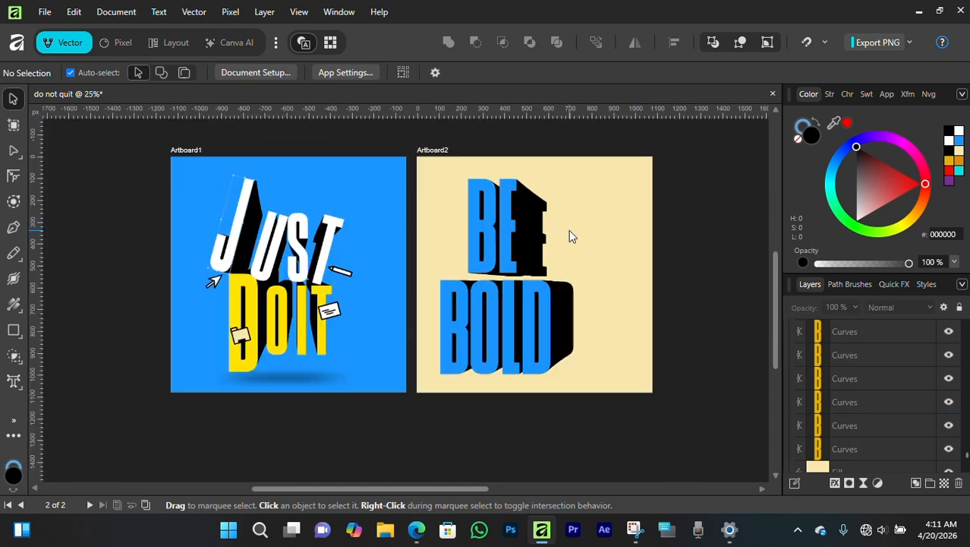
scroll(529, 291, up, 6)
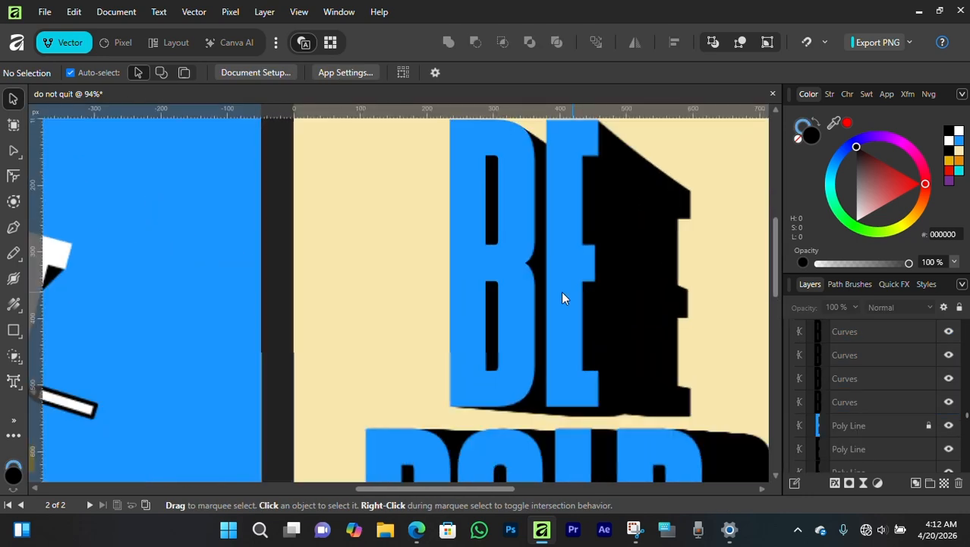
scroll(552, 296, down, 1)
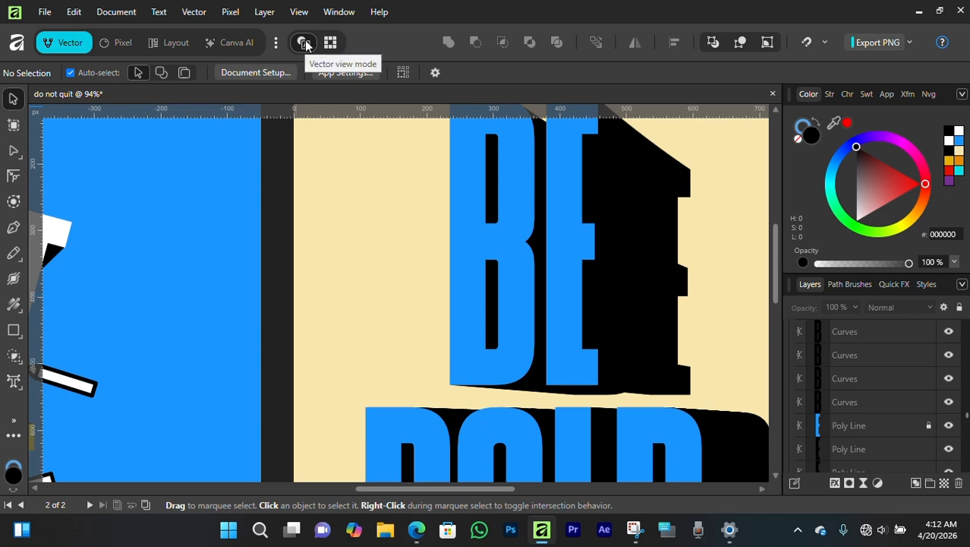
scroll(555, 335, down, 3)
scroll(555, 335, down, 2)
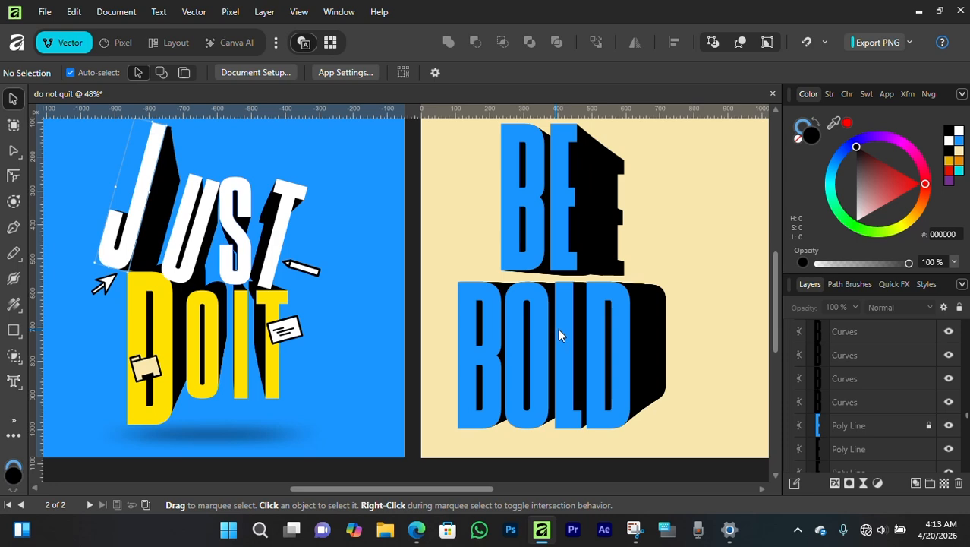
click(569, 289)
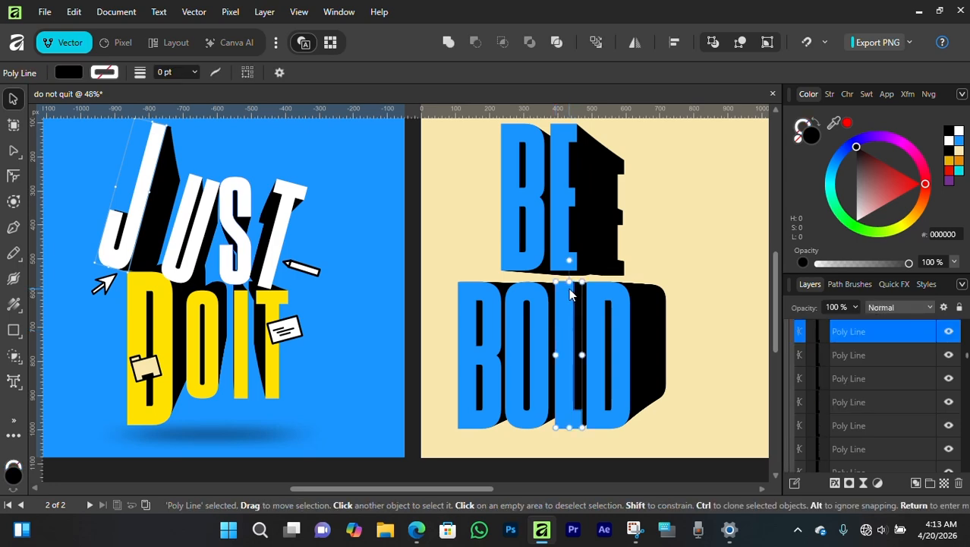
key(Return)
drag(689, 200, 619, 191)
drag(623, 351, 636, 341)
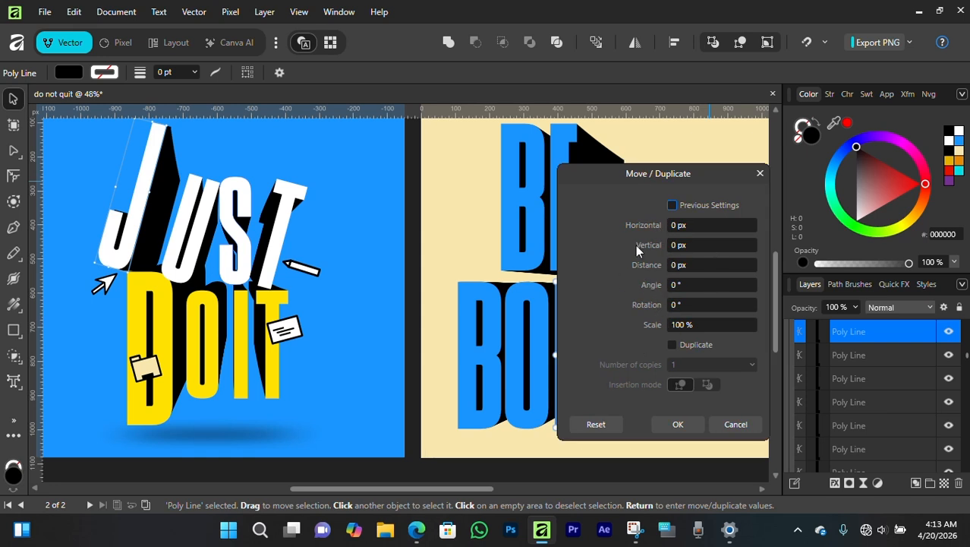
drag(597, 183, 658, 193)
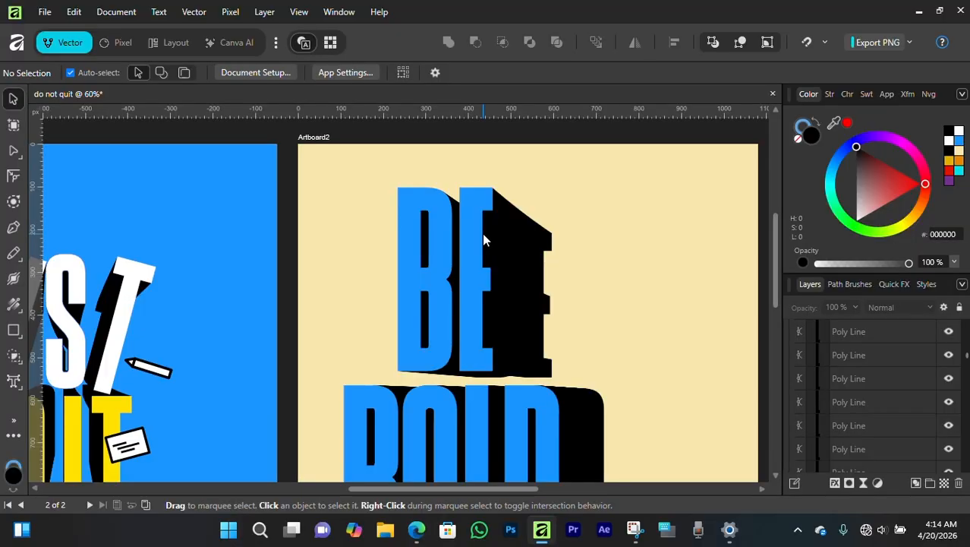
scroll(483, 240, down, 1)
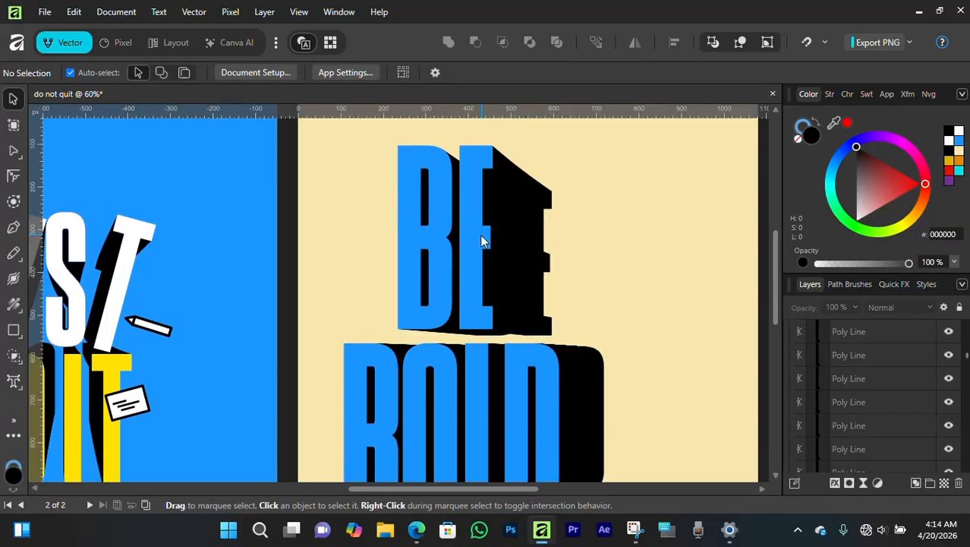
scroll(479, 235, left, 5)
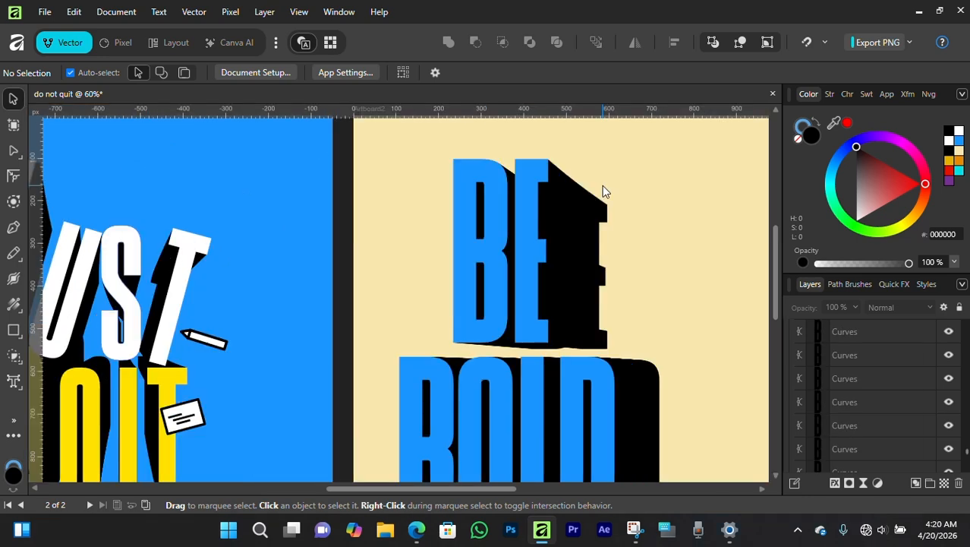
drag(644, 181, 578, 267)
- Area-select the blue B of BE together with the extrusion copies behind it
scroll(572, 247, up, 2)
scroll(564, 245, up, 1)
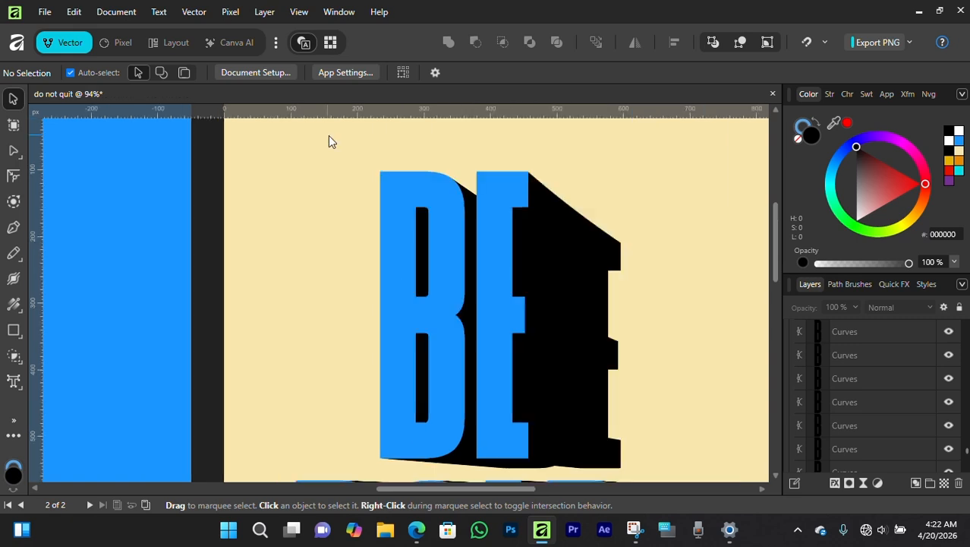
drag(328, 135, 547, 469)
scroll(857, 386, down, 5)
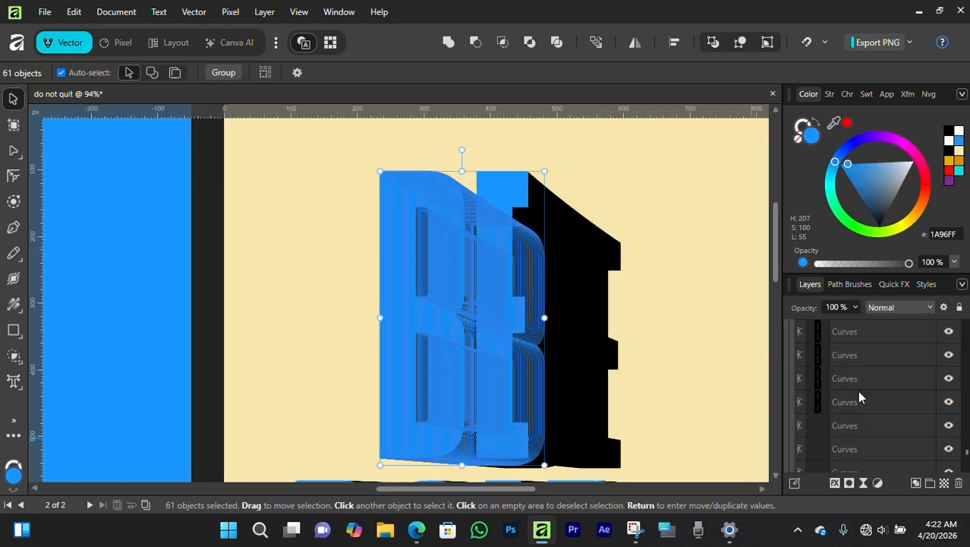
scroll(858, 382, up, 2)
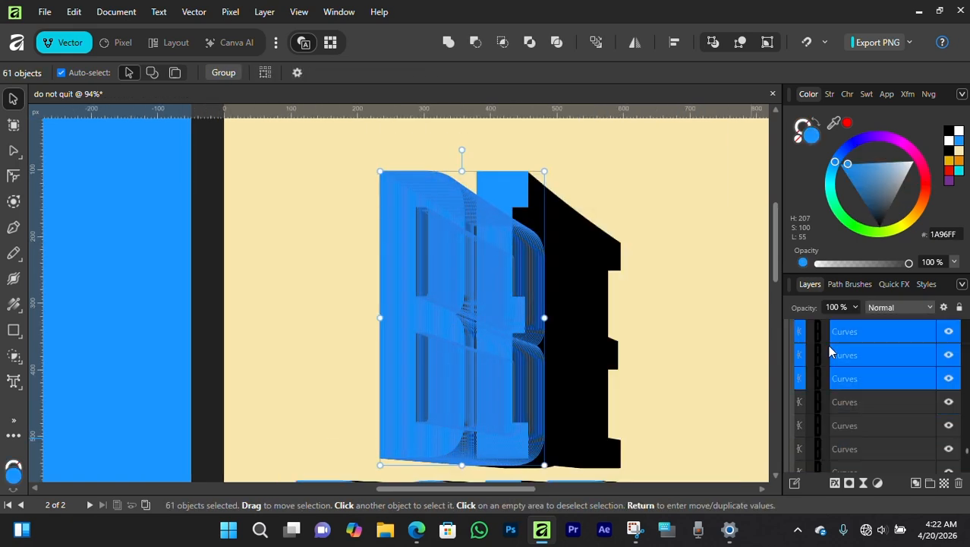
- Add the remaining black extrusion copies of the B to the selection
ctrl+click(887, 401)
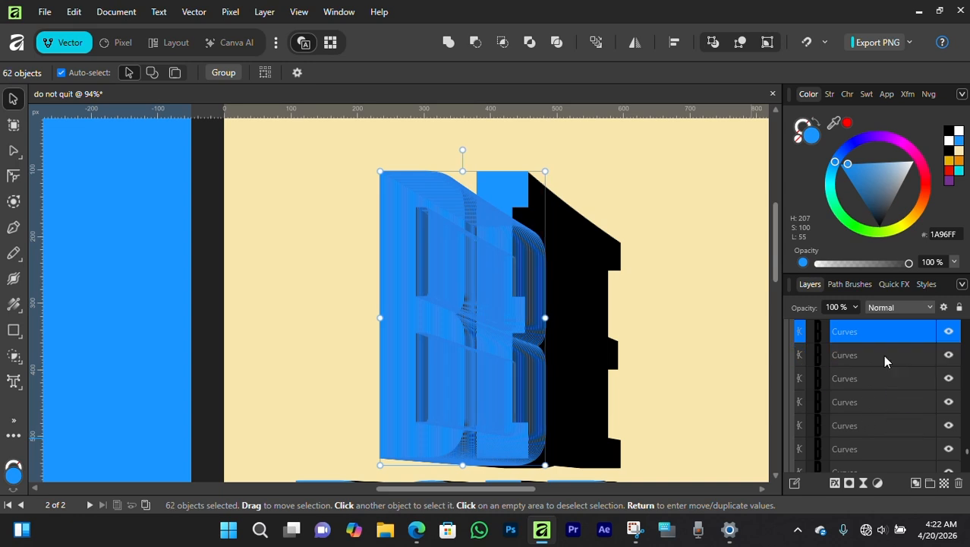
ctrl+click(883, 355)
ctrl+click(884, 376)
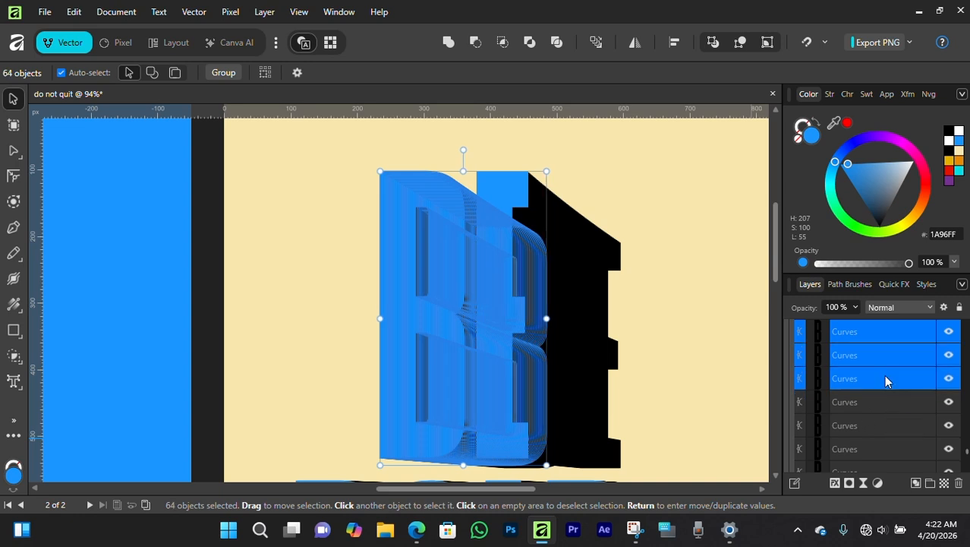
ctrl+click(879, 400)
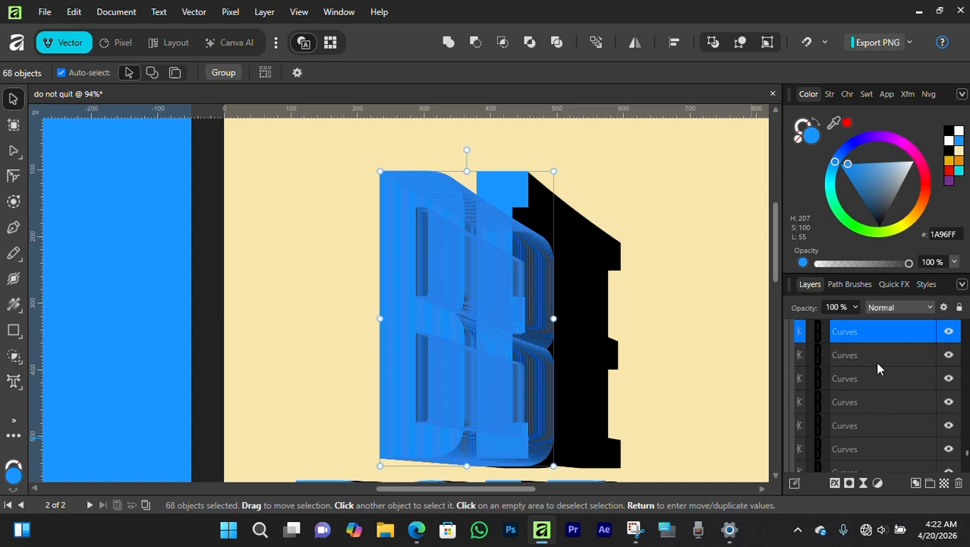
ctrl+click(877, 356)
ctrl+click(877, 400)
ctrl+click(875, 381)
ctrl+click(879, 423)
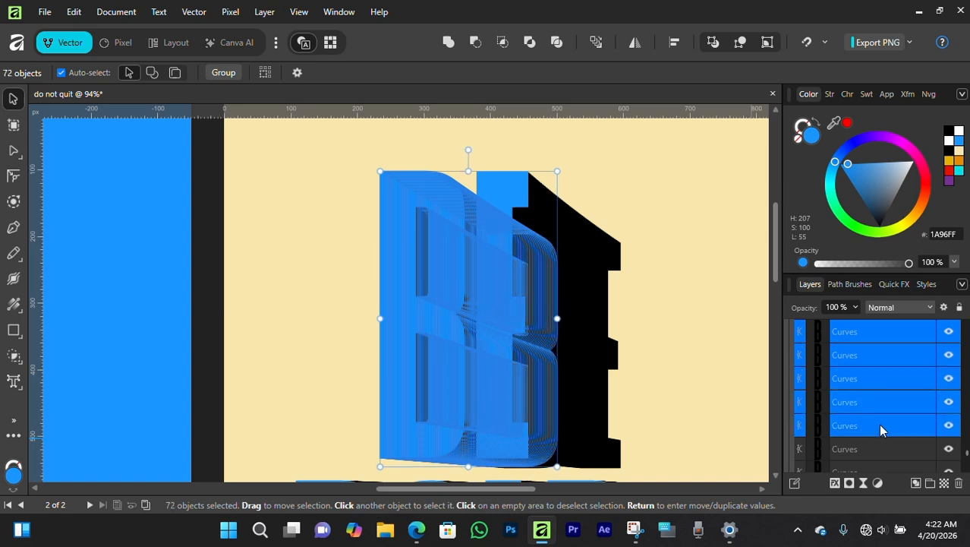
ctrl+click(873, 379)
ctrl+click(868, 403)
ctrl+click(866, 427)
ctrl+click(865, 380)
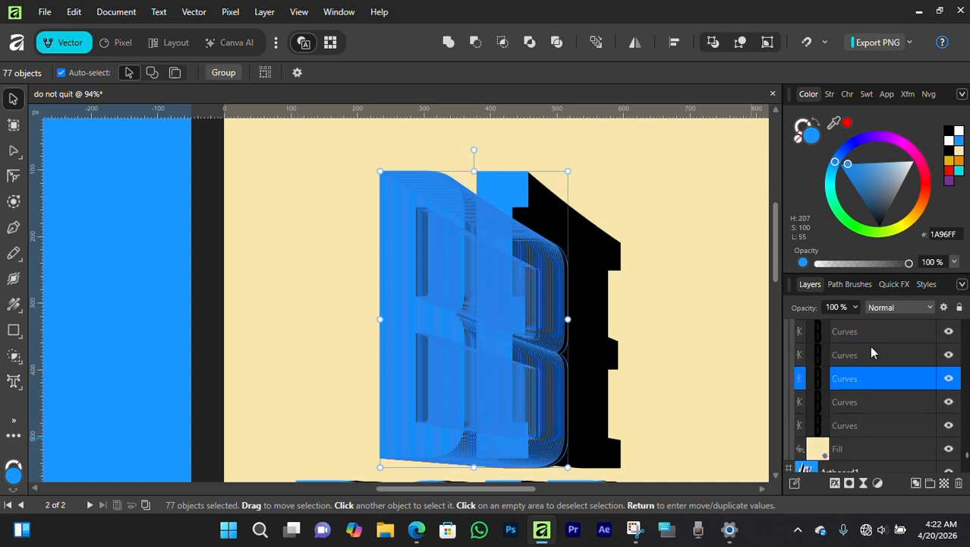
ctrl+click(870, 350)
ctrl+click(863, 339)
scroll(868, 391, down, 4)
ctrl+click(865, 357)
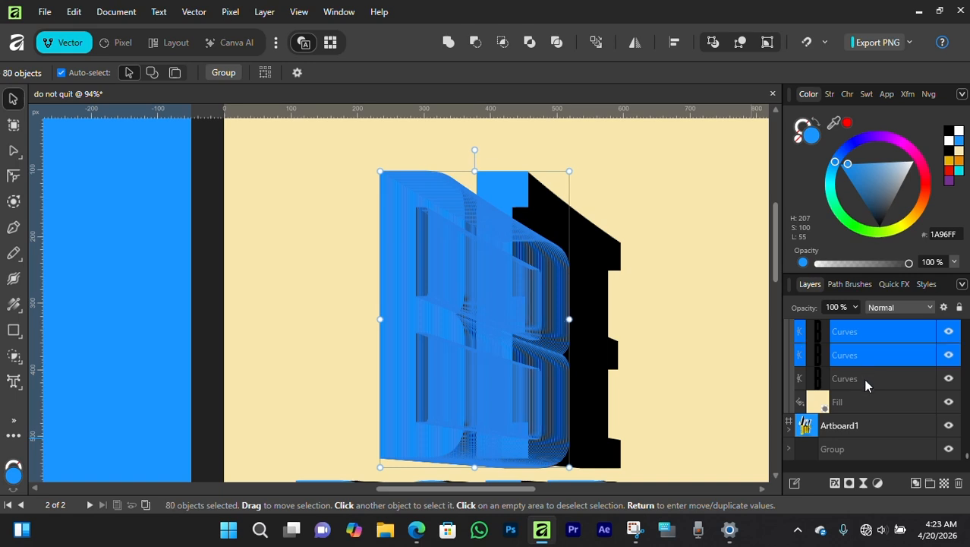
ctrl+click(864, 378)
- Group the selected B and its extrusion copies and name the group B
scroll(862, 378, up, 3)
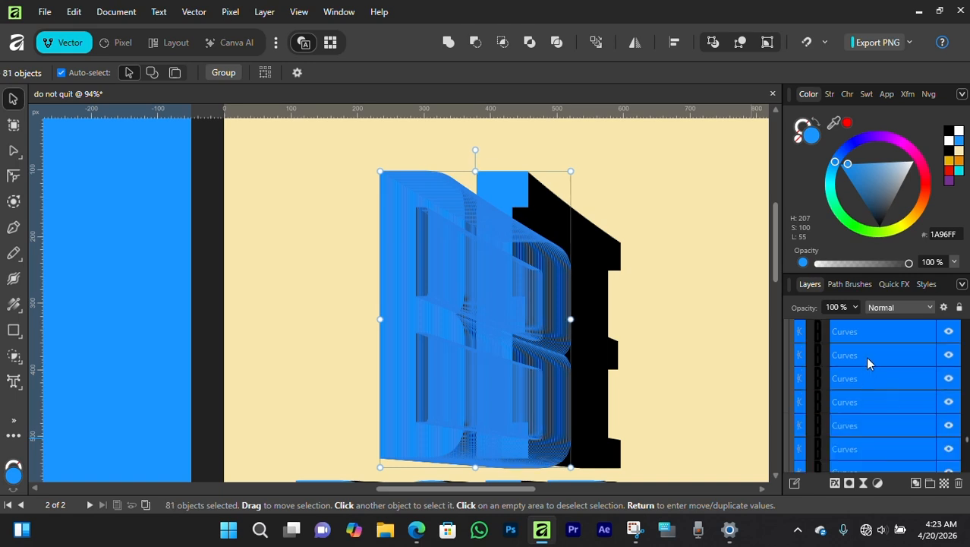
right_click(864, 356)
click(812, 269)
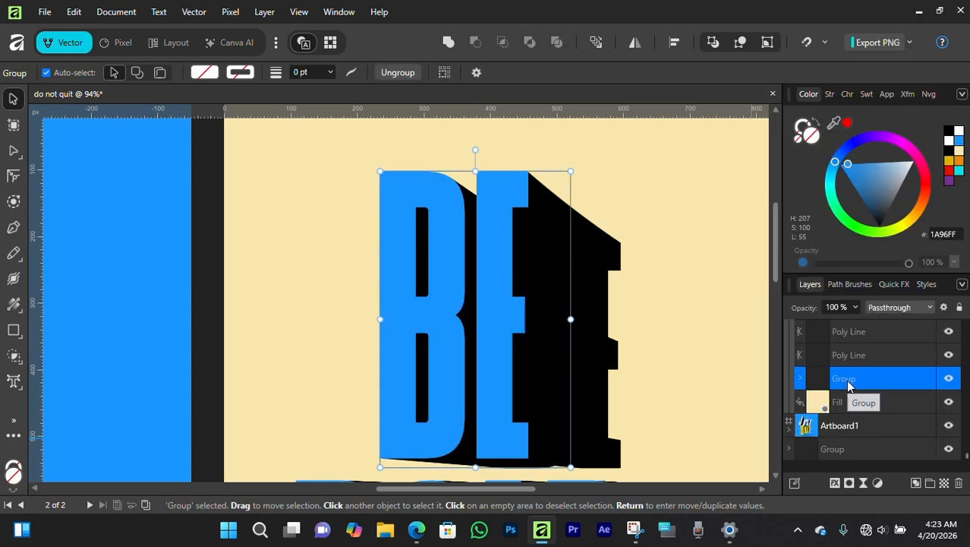
double_click(845, 378)
text(B)
key(Return)
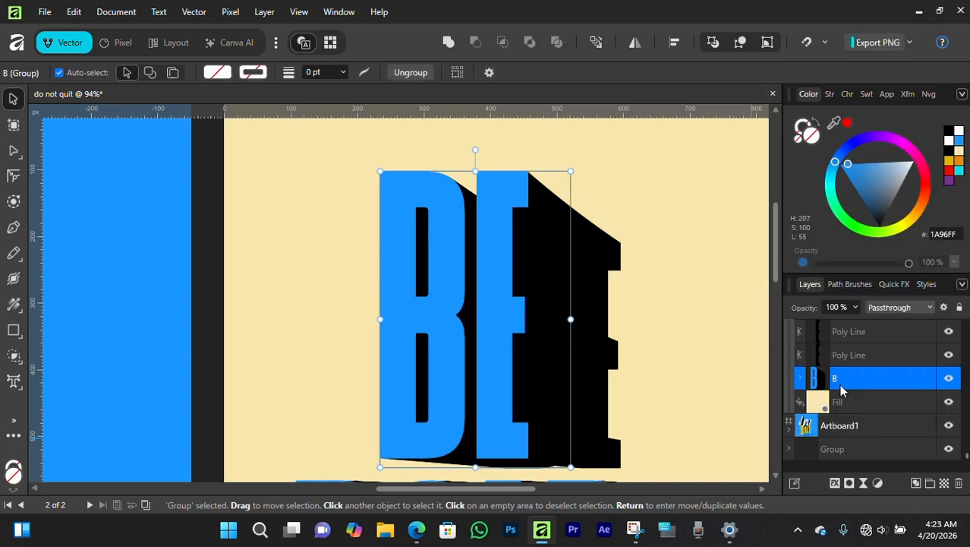
- Hide the B group and group the E of BE with all its extrusion copies
click(949, 378)
click(708, 335)
drag(667, 173, 388, 469)
right_click(880, 355)
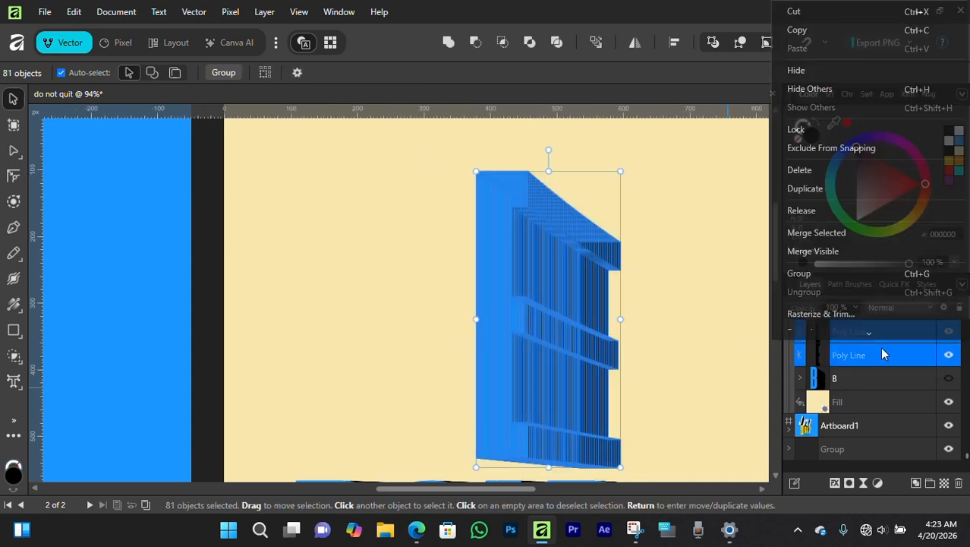
click(818, 273)
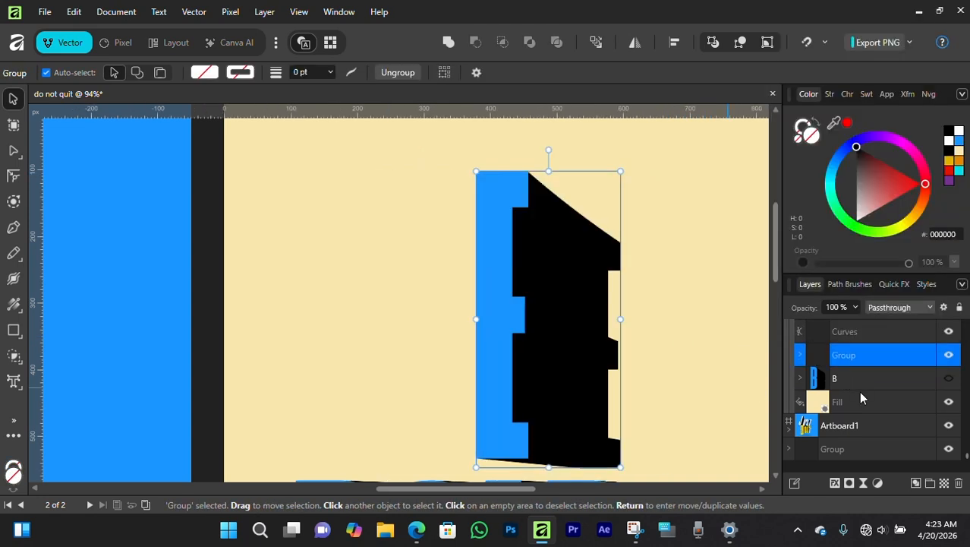
- Name the new letter group E and make the B group visible again
double_click(848, 357)
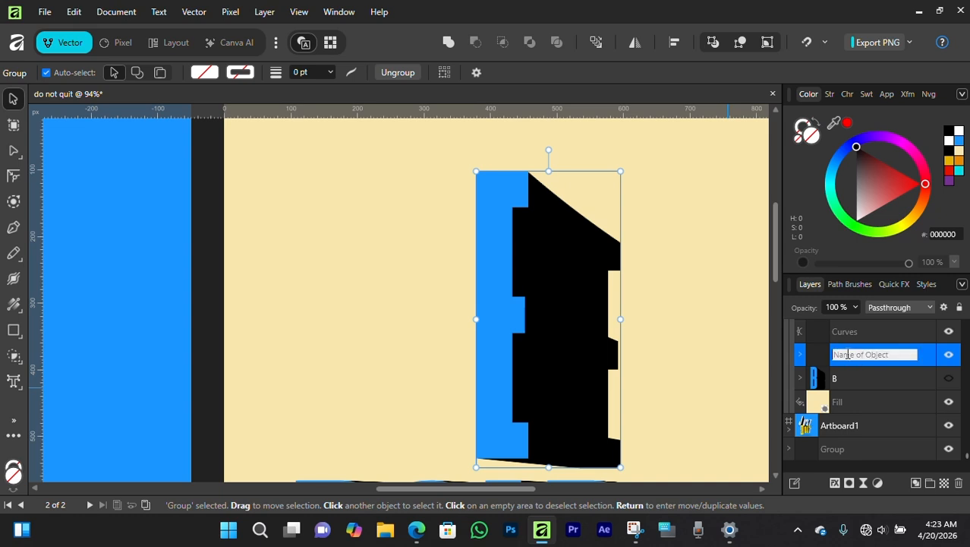
text(E)
key(Return)
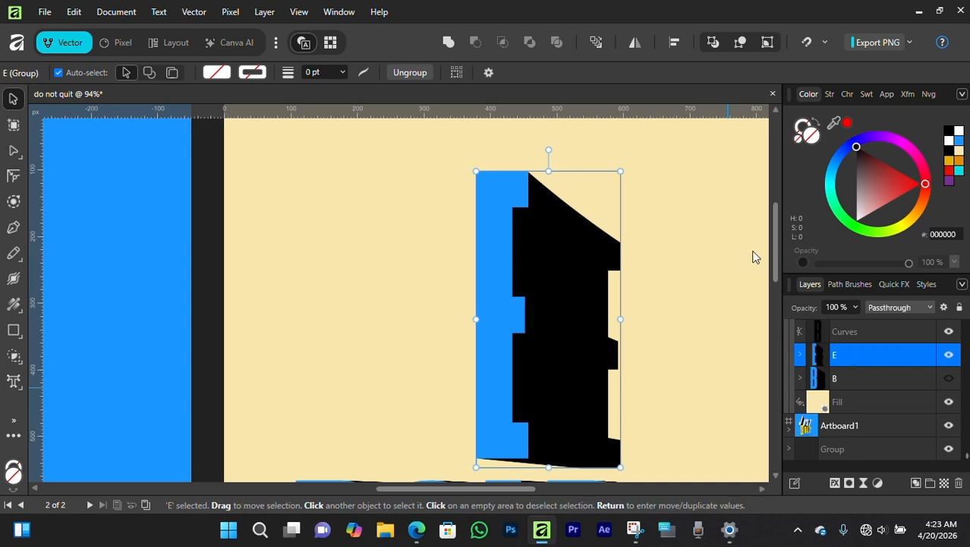
click(695, 208)
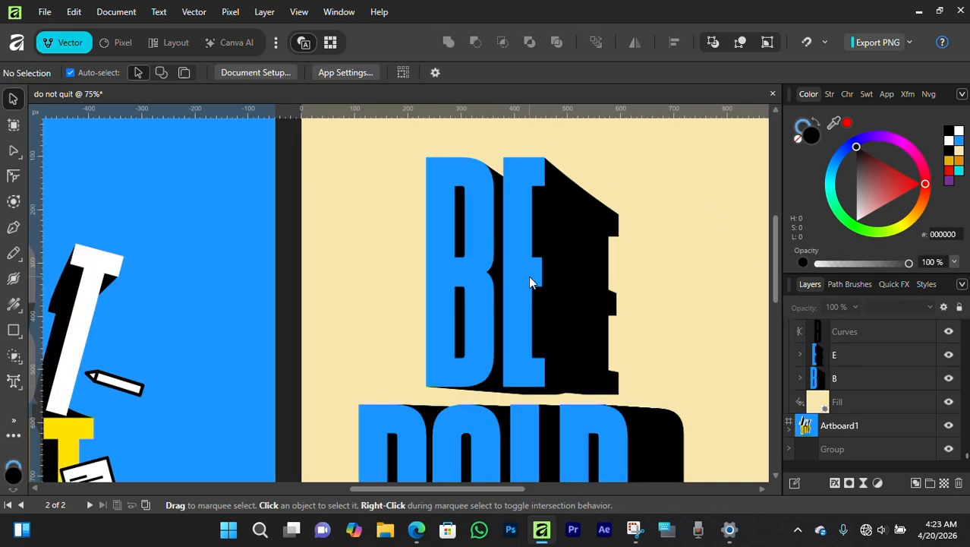
click(484, 193)
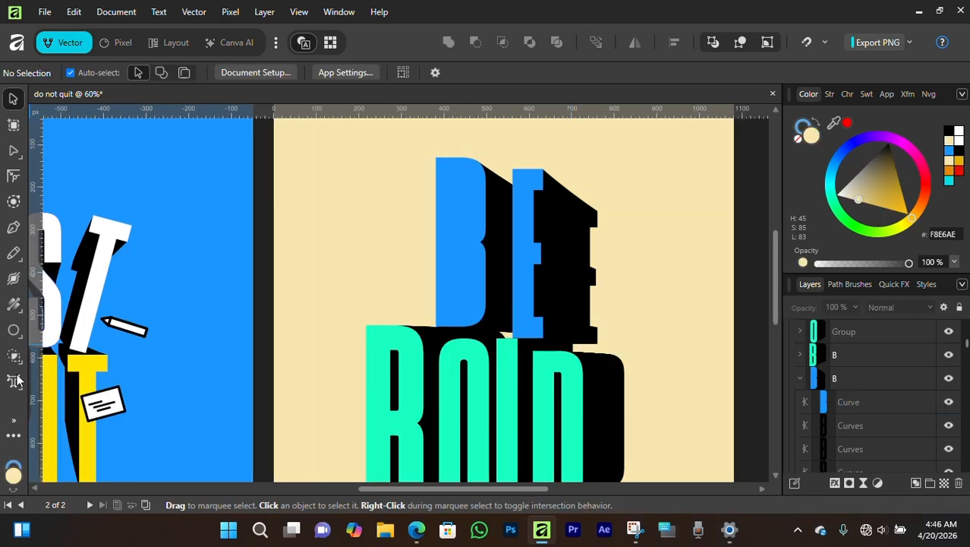
- Draw a small circle on the cream area beside the B of BE and fill it with black
click(13, 329)
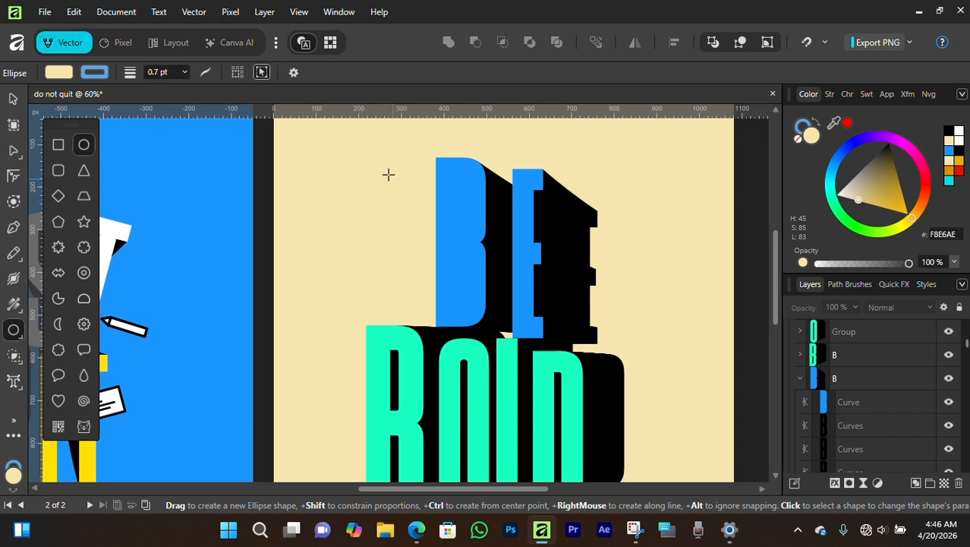
drag(356, 166, 404, 213)
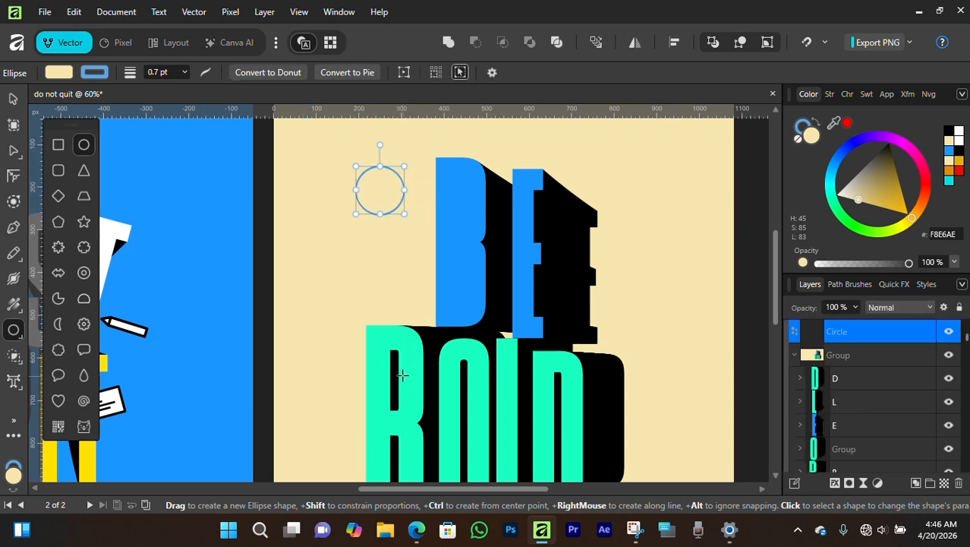
key(v)
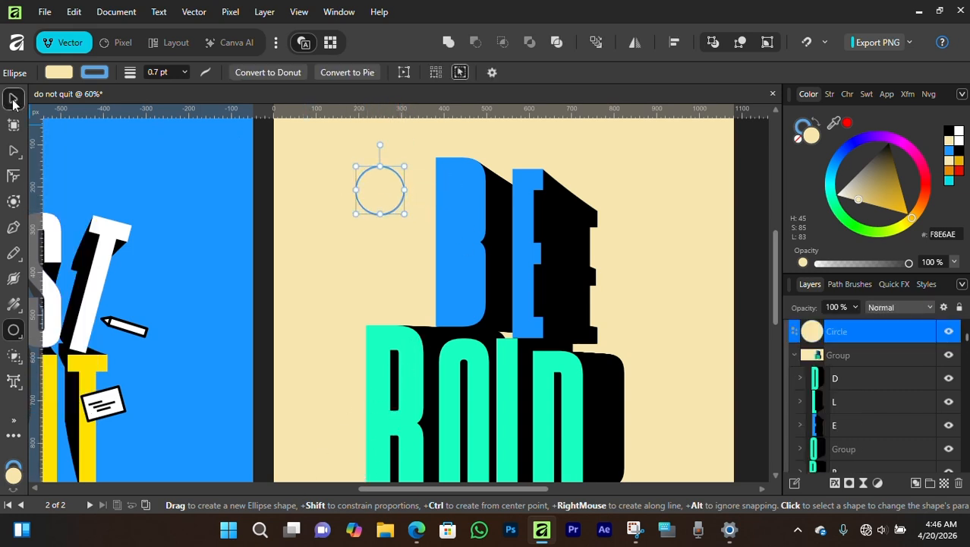
click(956, 140)
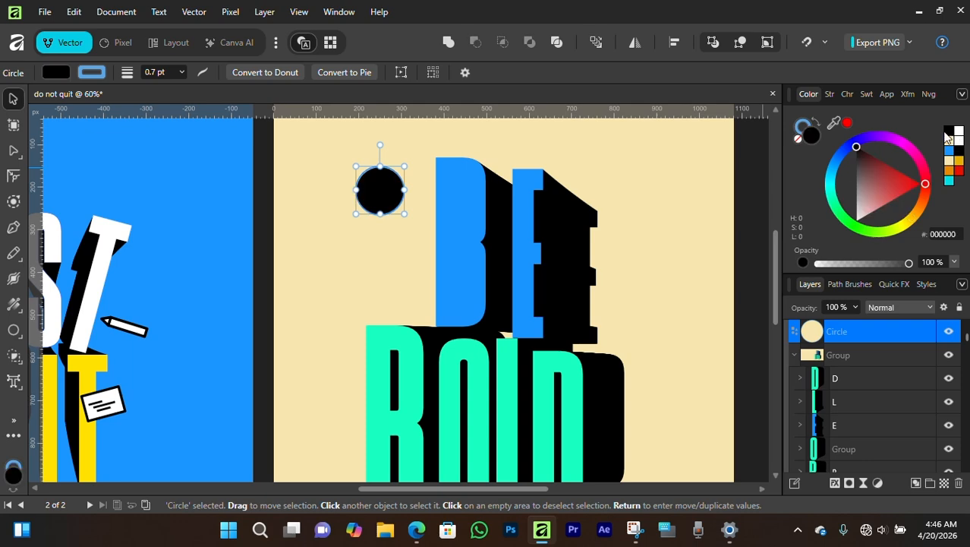
- Move the black circle into the upper half of the blue B and scale it down to about 70 px
mouse_move(378, 186)
mouse_down()
mouse_move(448, 202)
mouse_move(456, 244)
mouse_up()
scroll(449, 202, up, 5)
scroll(456, 196, up, 1)
drag(455, 292, 463, 262)
scroll(463, 262, down, 6)
scroll(464, 262, up, 6)
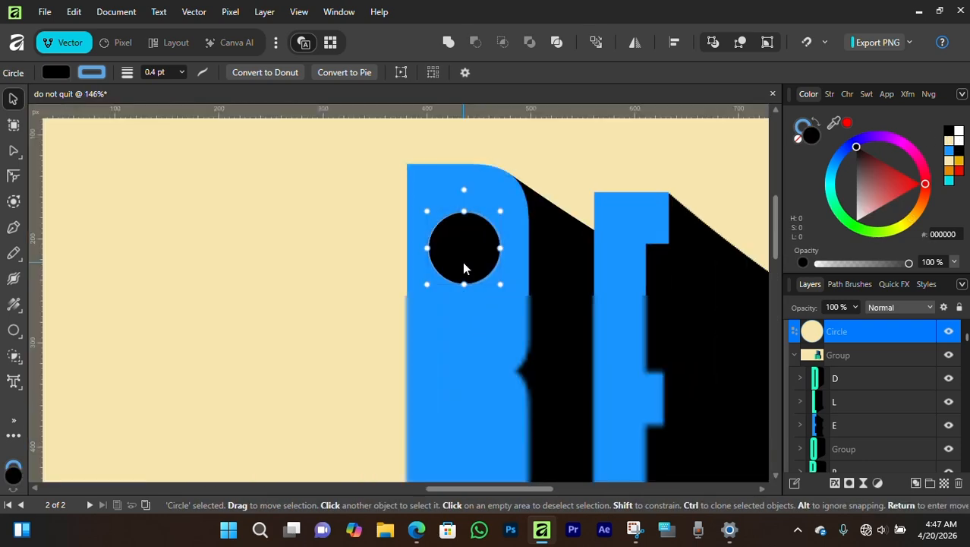
- Duplicate the black circle straight down into the lower half of the blue B
click(396, 173)
scroll(396, 173, down, 3)
click(438, 205)
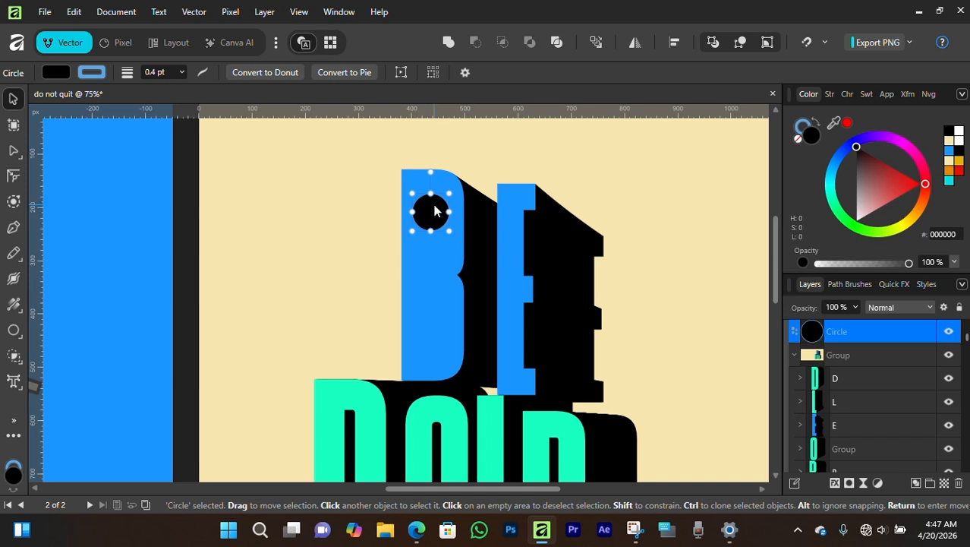
ctrl+drag(435, 211, 429, 340)
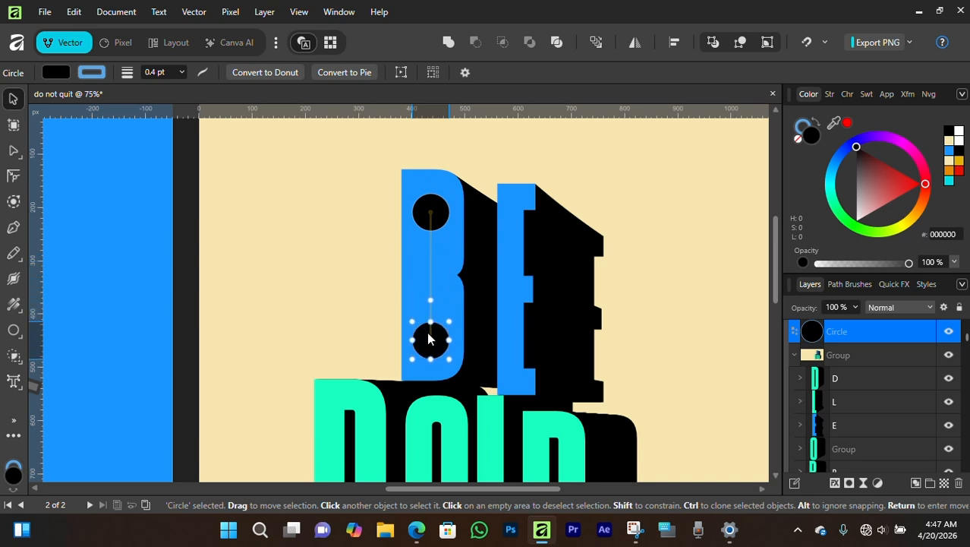
click(341, 235)
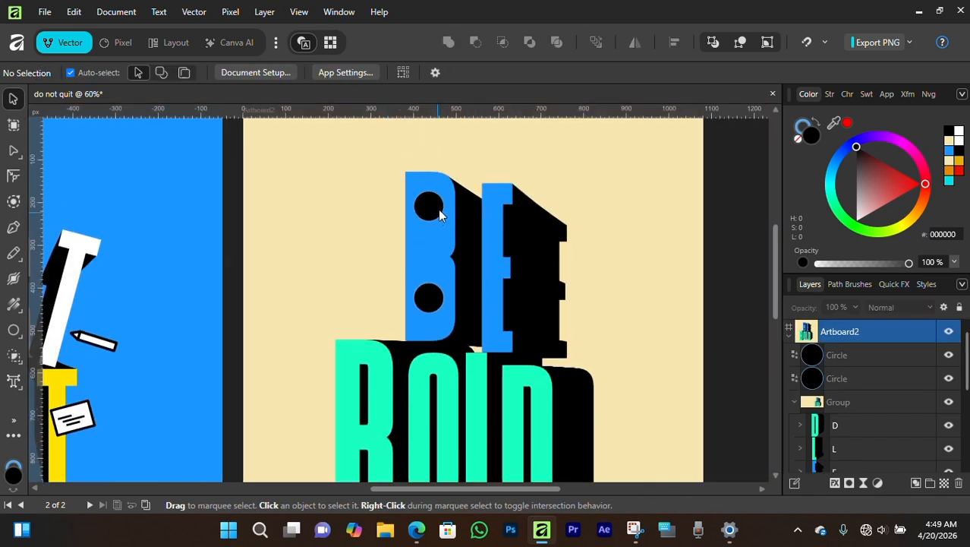
- Move both circle layers into the blue letter's B group, above its front curve
click(855, 357)
shift+click(863, 376)
mouse_move(862, 375)
mouse_down()
mouse_move(872, 471)
mouse_move(855, 375)
mouse_up()
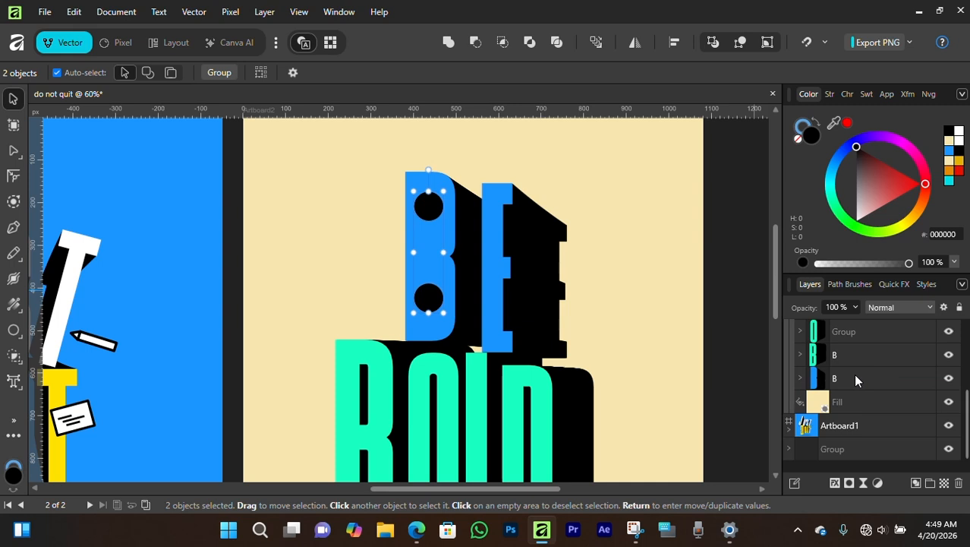
click(799, 377)
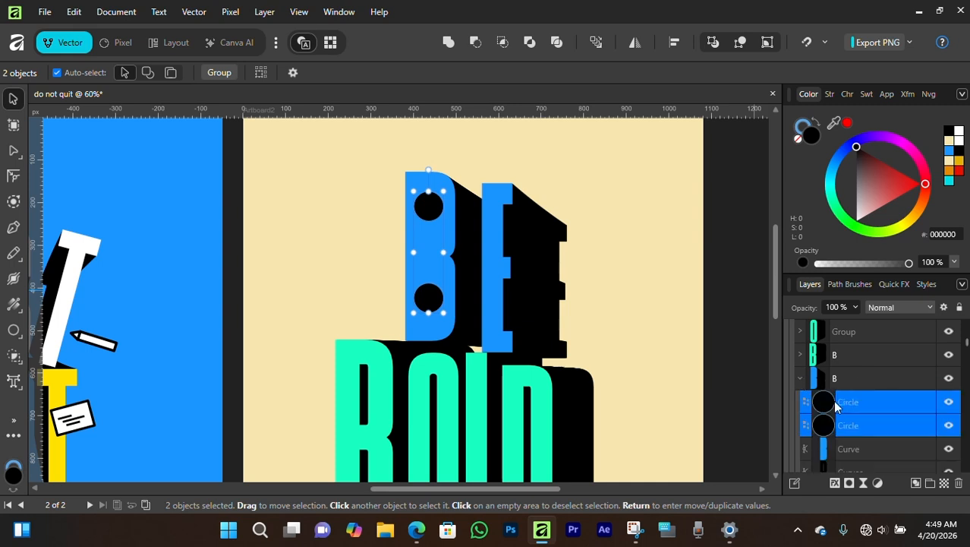
click(770, 393)
- Duplicate the lower circle outside the B group, above the D layer, and place the copy above the B of BOLD
click(850, 426)
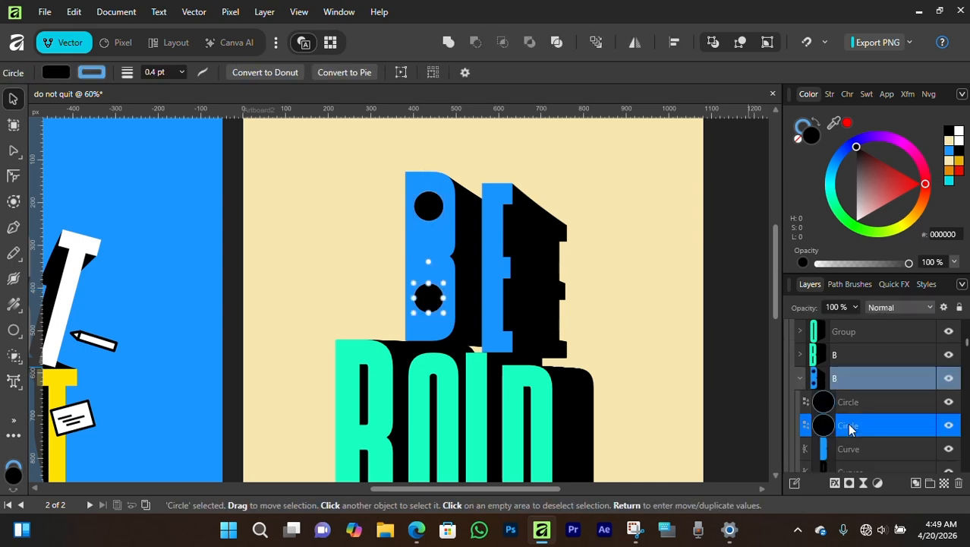
drag(851, 429, 867, 359)
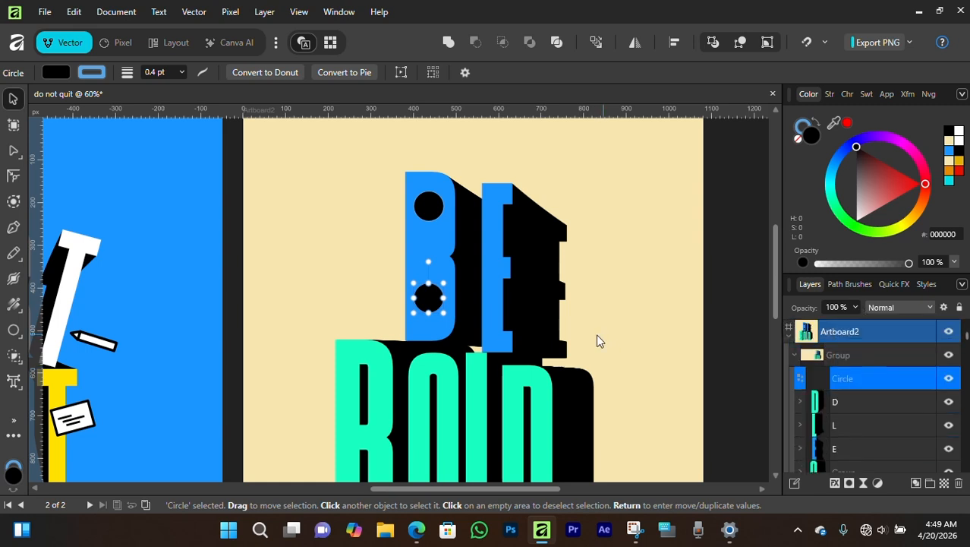
drag(430, 298, 331, 315)
click(370, 316)
- Remove both counters from the green front B of BOLD by deleting their nodes
scroll(414, 320, down, 2)
scroll(456, 296, left, 3)
scroll(487, 278, up, 1)
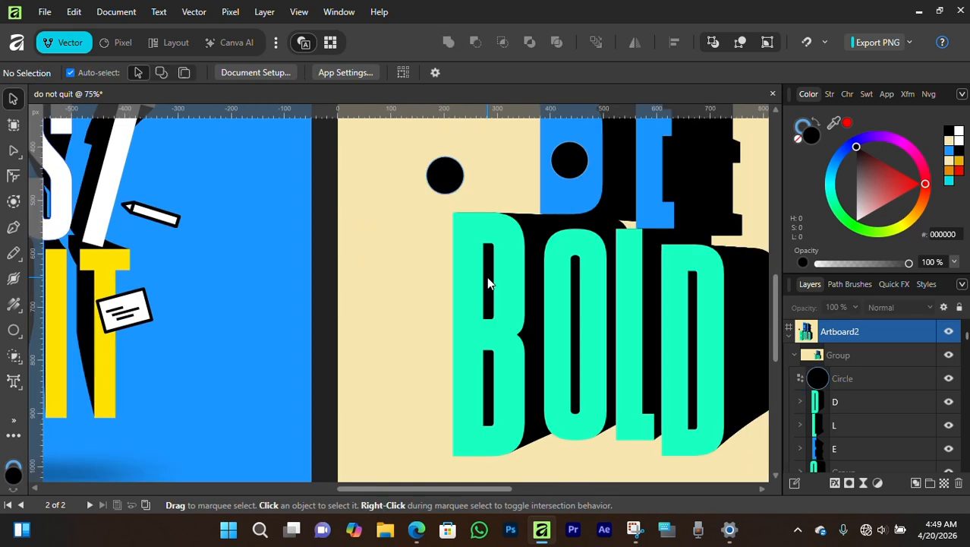
click(504, 228)
scroll(850, 379, down, 2)
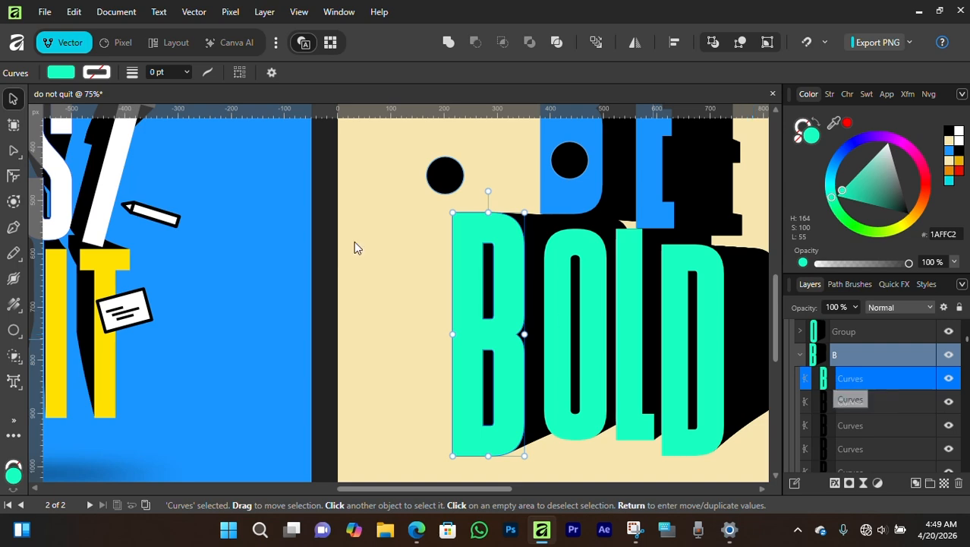
click(13, 151)
drag(466, 233, 507, 328)
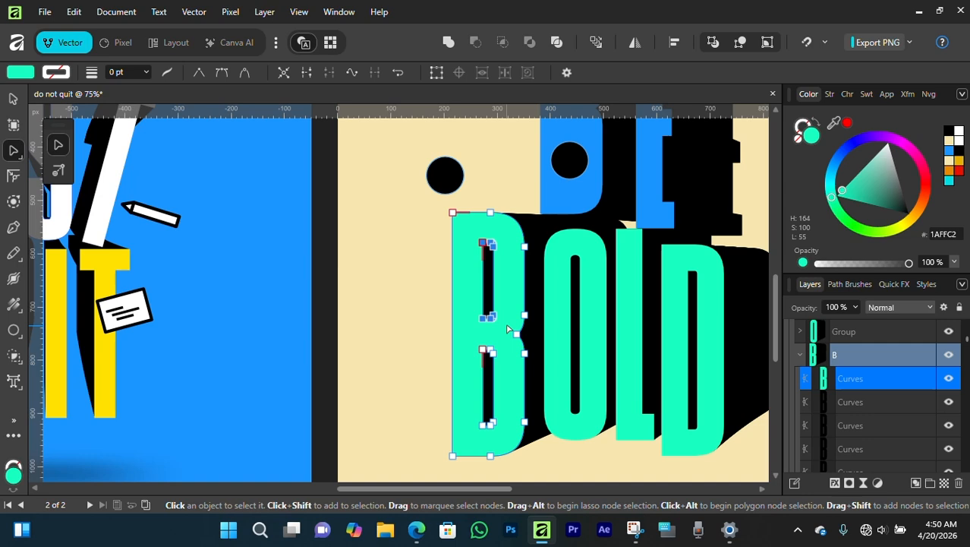
key(Delete)
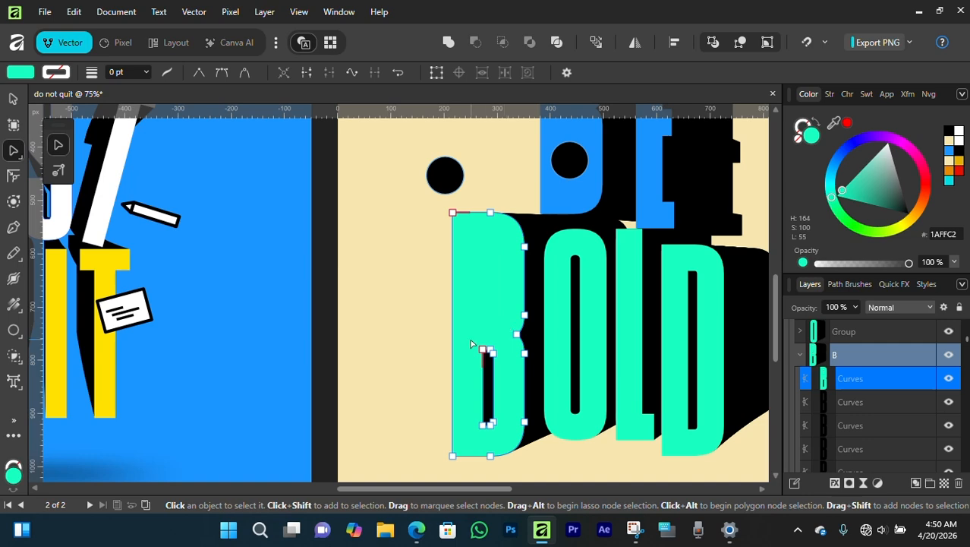
drag(471, 344, 508, 443)
key(Delete)
- Place the spare black circle in the upper half of the green B and duplicate it straight down into the lower half
click(13, 101)
scroll(444, 228, up, 1)
drag(445, 237, 483, 352)
scroll(481, 351, down, 2)
scroll(476, 363, up, 2)
drag(484, 309, 483, 390)
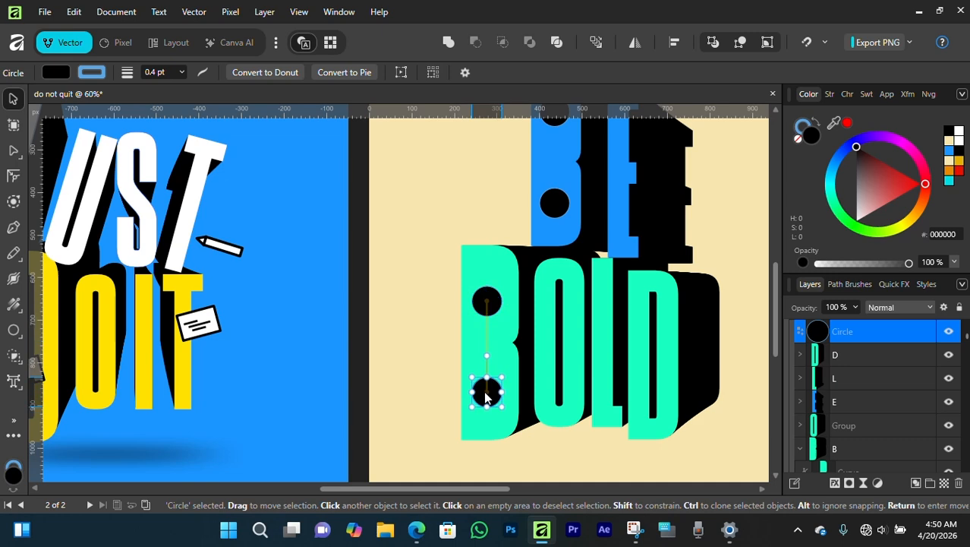
- Remove the narrow counter from the front O of BOLD by deleting its nodes
scroll(483, 390, down, 2)
click(655, 380)
scroll(624, 380, up, 2)
scroll(530, 295, up, 1)
click(406, 344)
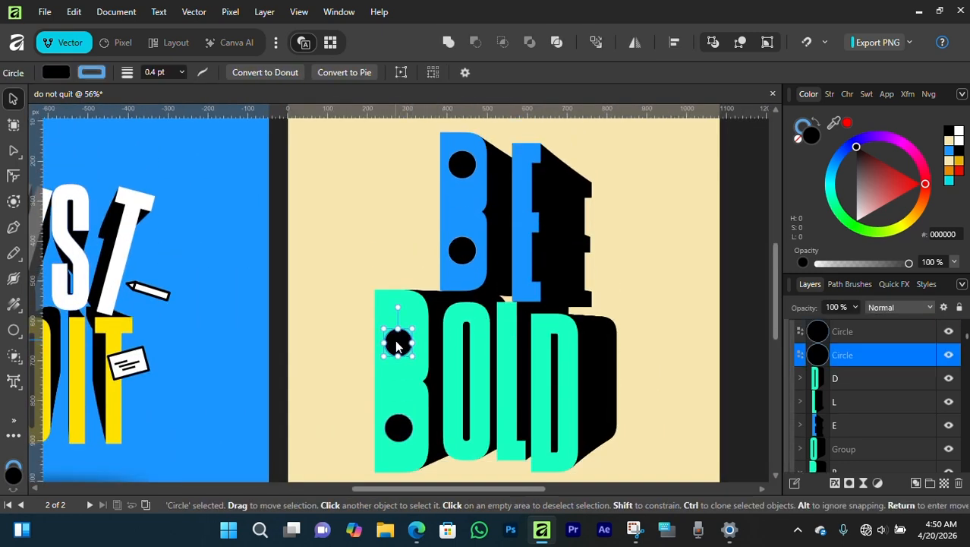
scroll(451, 255, down, 1)
double_click(452, 255)
scroll(450, 289, up, 3)
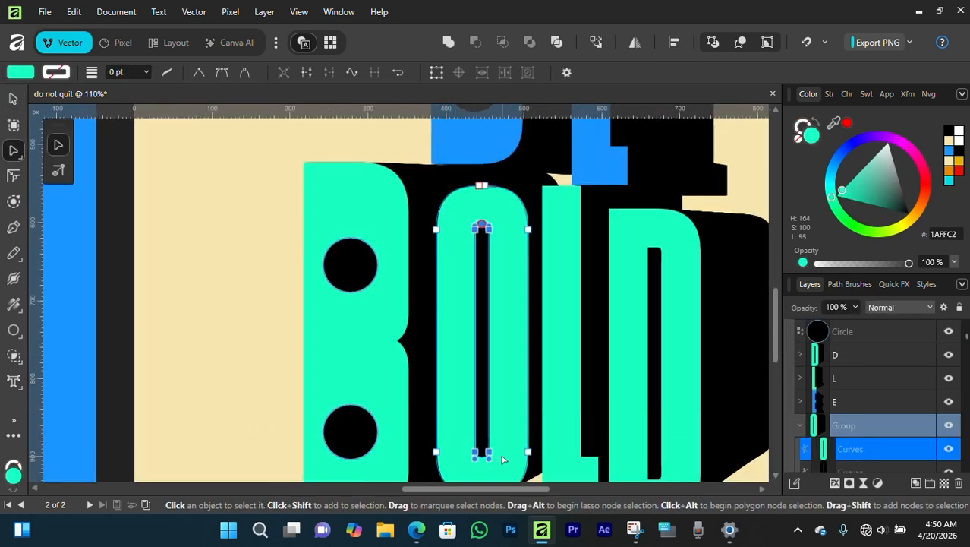
scroll(498, 382, down, 3)
- Duplicate a black counter circle from the green B into the O and stretch it into a tall ellipse
click(422, 322)
drag(422, 323, 491, 403)
key(ctrl+d)
scroll(493, 354, down, 2)
scroll(492, 354, up, 1)
click(492, 353)
- Remove the stroke from the O's ellipse, both green B circles and the blue B's lower circle
click(802, 127)
click(798, 139)
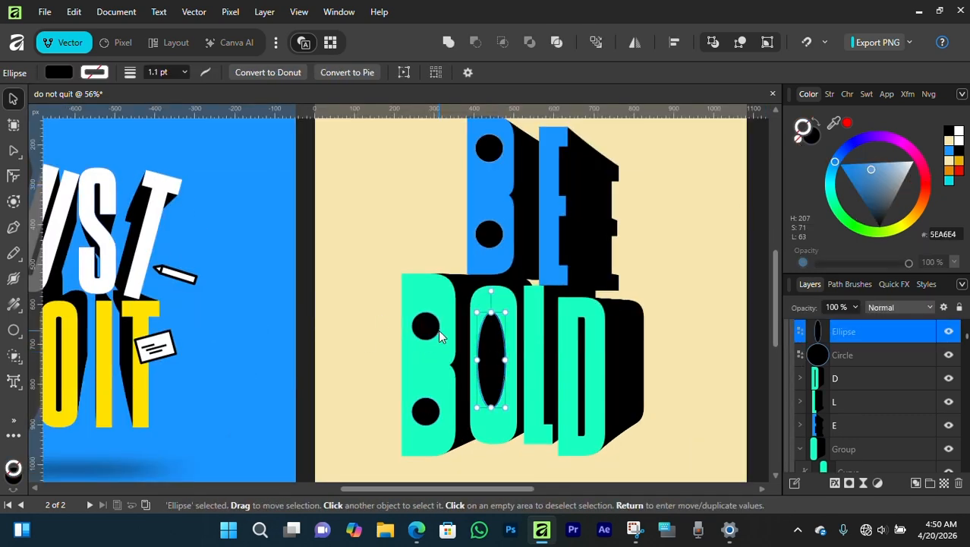
click(427, 327)
click(798, 139)
click(426, 411)
click(798, 140)
click(489, 234)
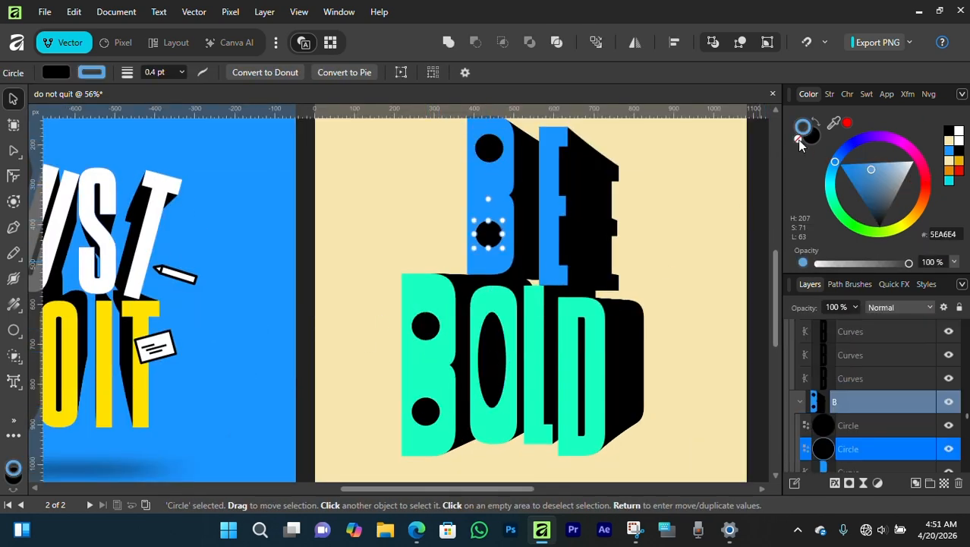
click(798, 140)
click(683, 251)
- Convert the black ellipse inside the O to curves for node editing
scroll(460, 300, up, 4)
click(495, 363)
key(a)
click(523, 235)
click(507, 280)
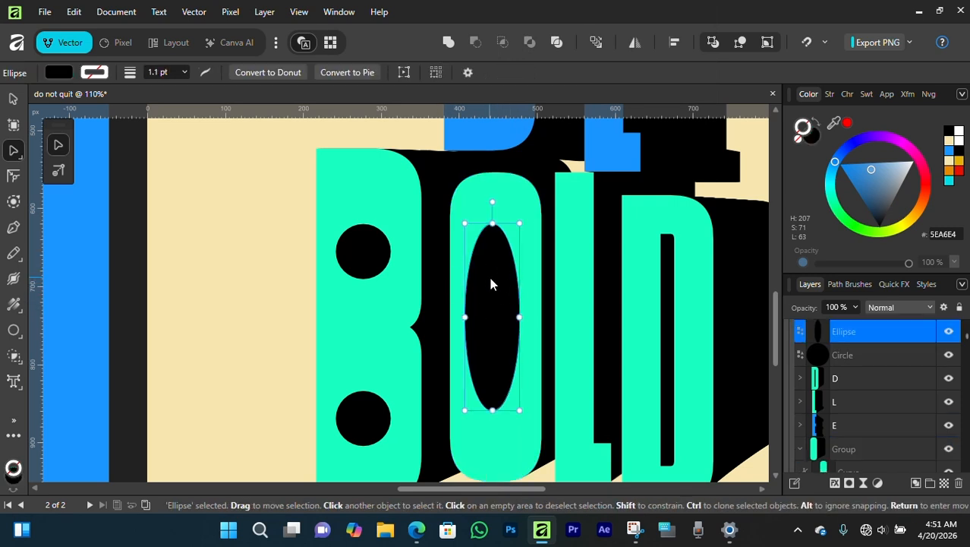
right_click(490, 283)
click(552, 351)
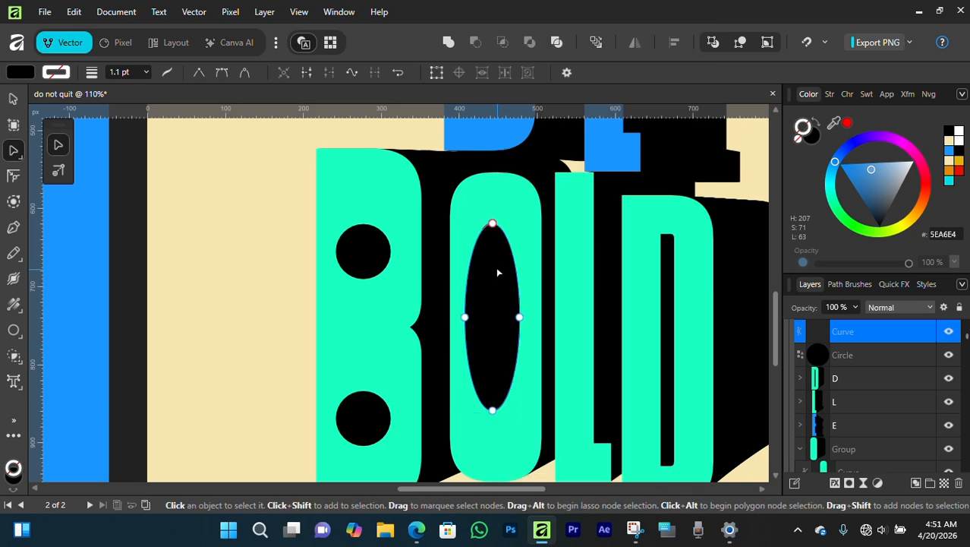
- Add nodes to the O's counter near its top and along its right side, bending that side into a wavy edge
click(471, 254)
drag(471, 255, 514, 247)
click(511, 245)
drag(518, 289, 511, 289)
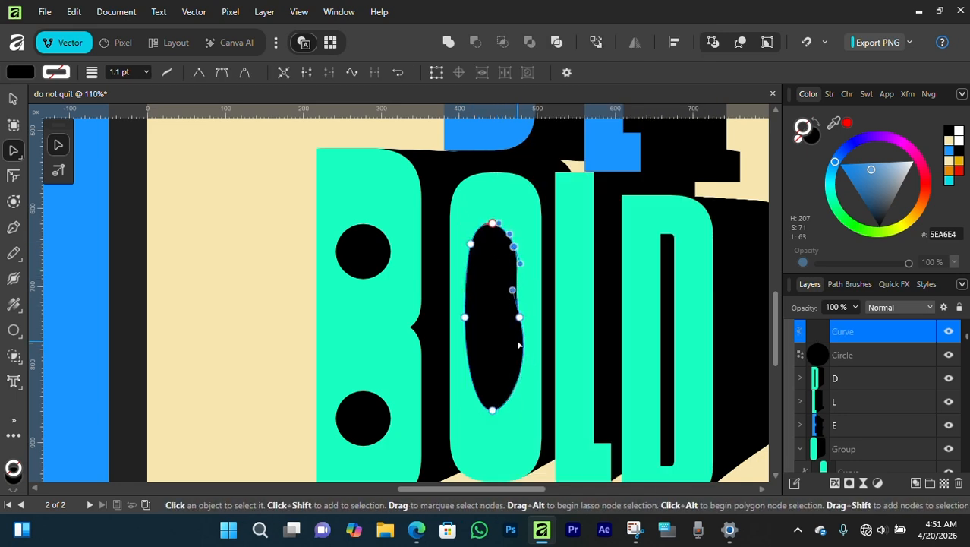
click(524, 344)
drag(523, 358, 519, 381)
click(513, 382)
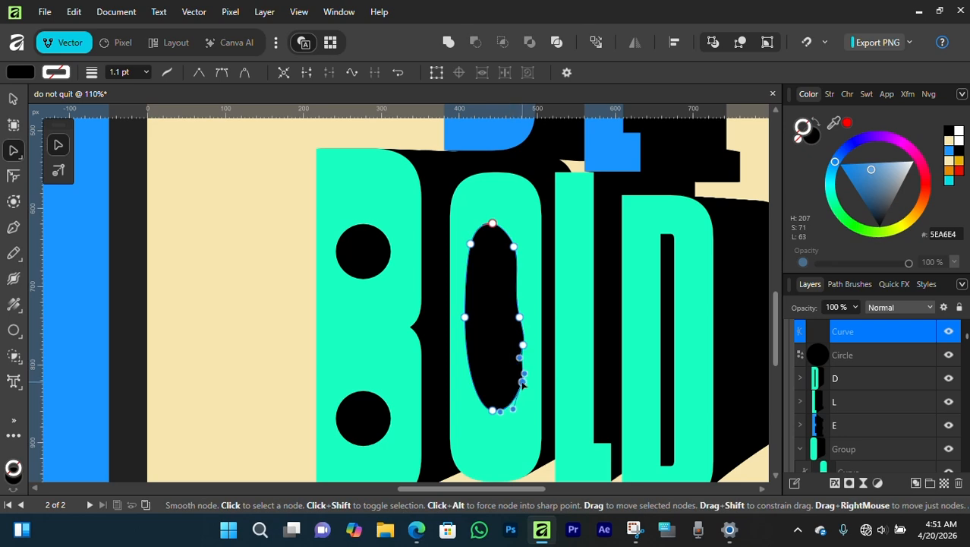
- Reshape the left side of the O's counter with added nodes, giving it an irregular outline
scroll(513, 368, down, 4)
scroll(497, 352, up, 5)
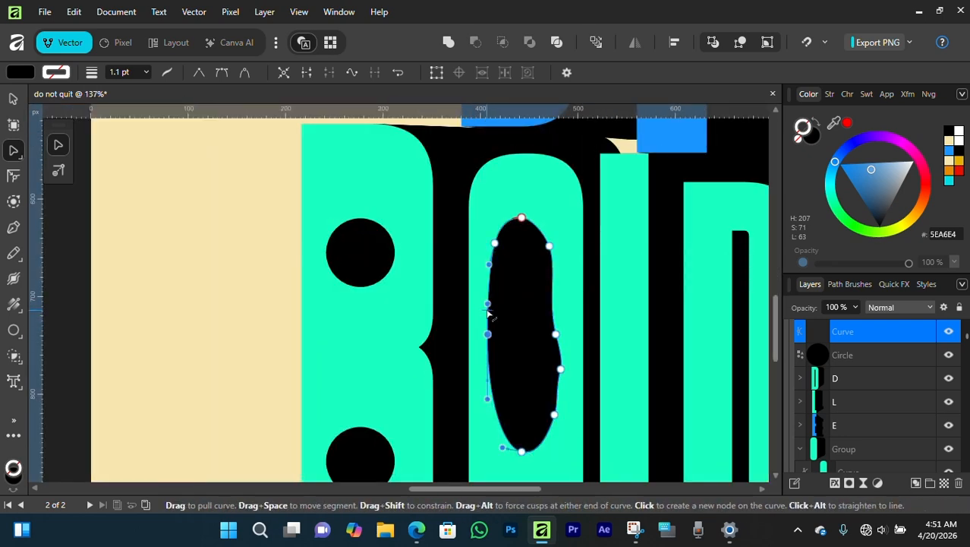
click(489, 313)
drag(488, 312, 491, 304)
click(490, 383)
drag(491, 384, 494, 392)
scroll(498, 390, down, 6)
scroll(513, 383, up, 2)
click(13, 99)
click(364, 262)
- Remove the narrow counter from the front D of BOLD by deleting its nodes
scroll(571, 372, down, 3)
scroll(569, 370, up, 4)
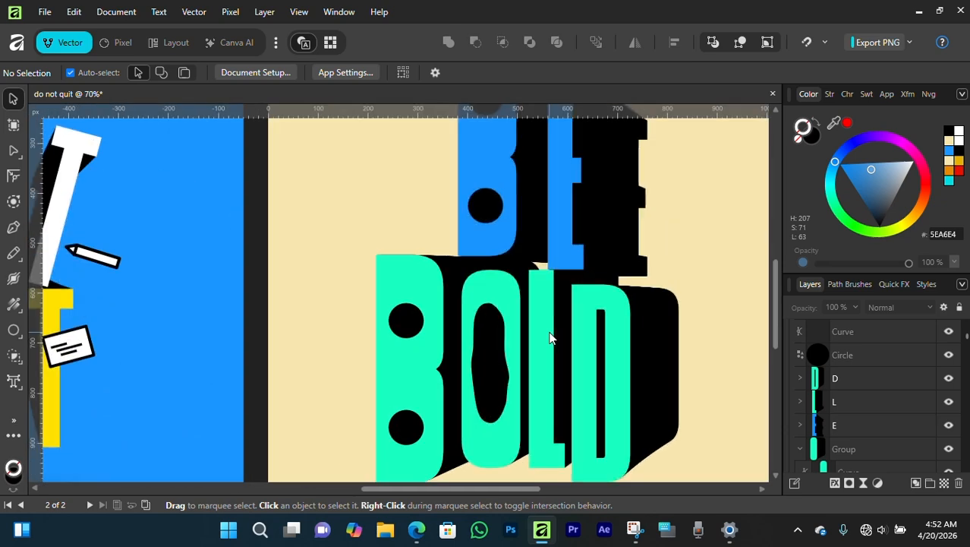
scroll(550, 336, up, 2)
scroll(551, 334, down, 3)
scroll(581, 364, down, 1)
scroll(579, 356, up, 3)
double_click(582, 334)
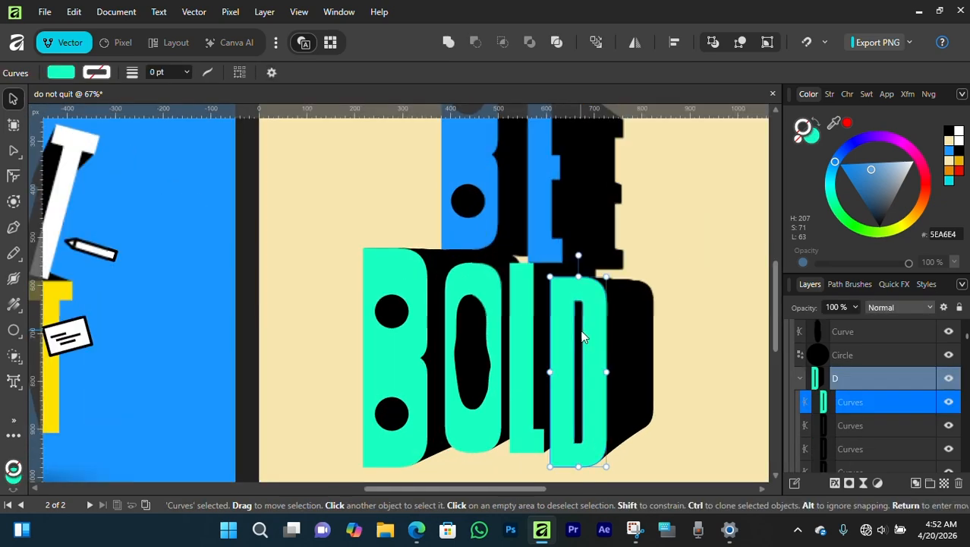
click(14, 151)
drag(569, 293, 590, 457)
key(Delete)
key(v)
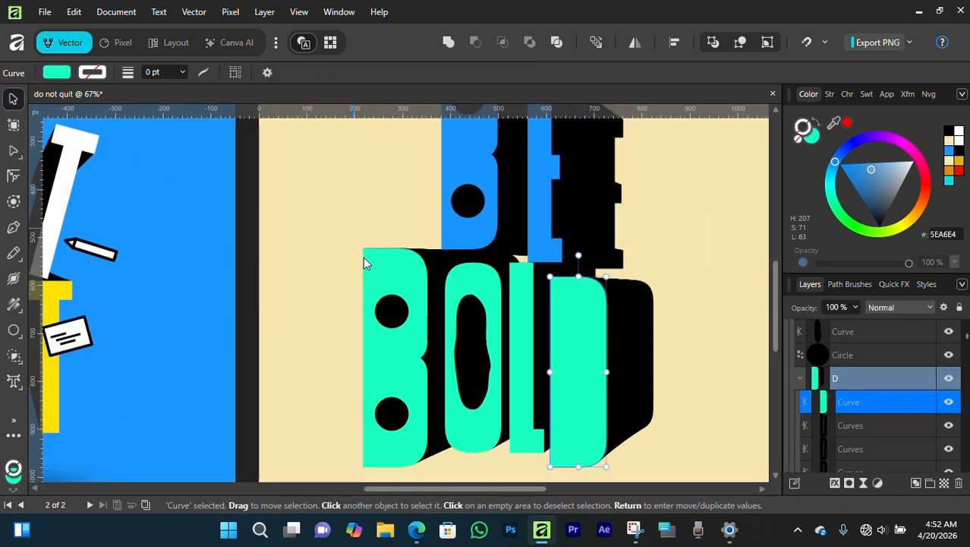
- Duplicate the O's irregular counter into the D and stretch the copy downward to suit the taller letter
drag(467, 316, 572, 361)
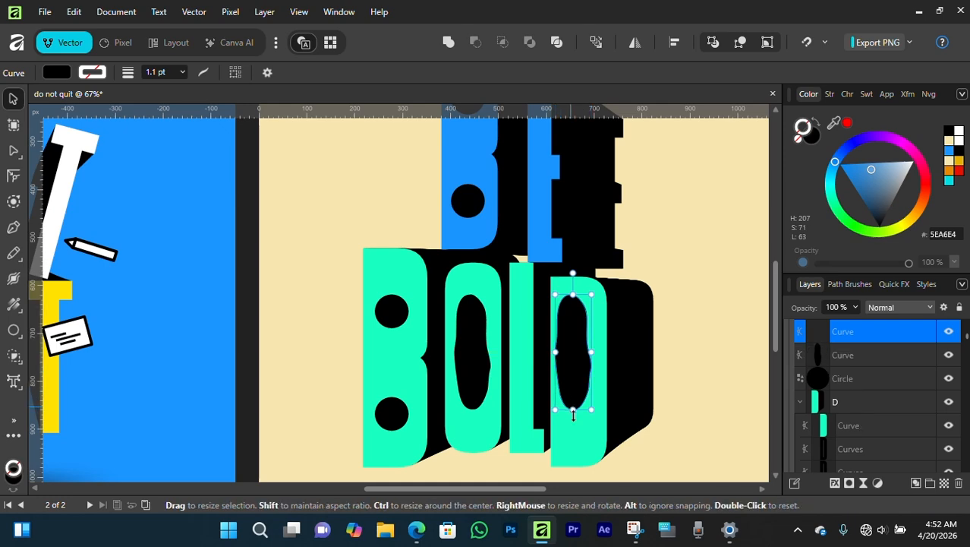
drag(573, 410, 573, 439)
click(604, 274)
scroll(605, 274, down, 2)
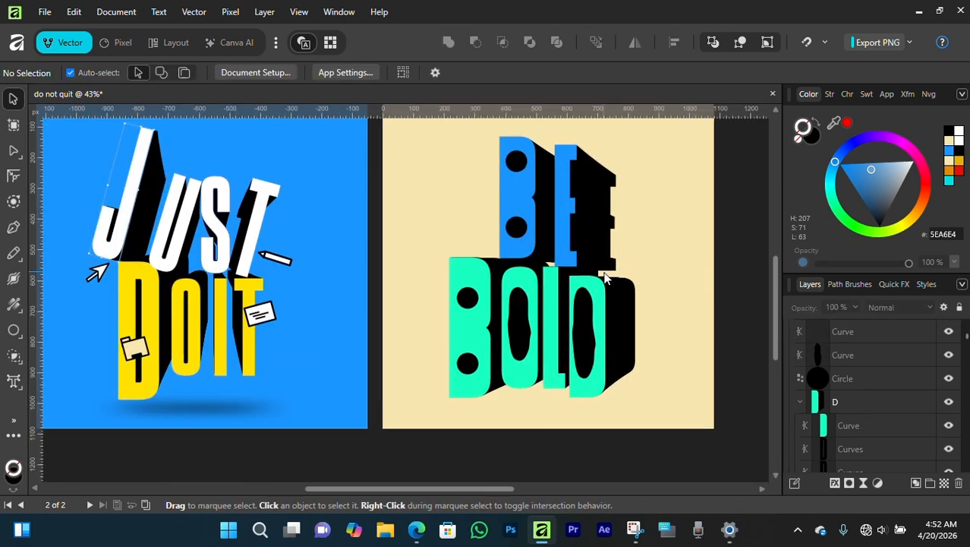
scroll(604, 278, up, 2)
scroll(601, 283, down, 2)
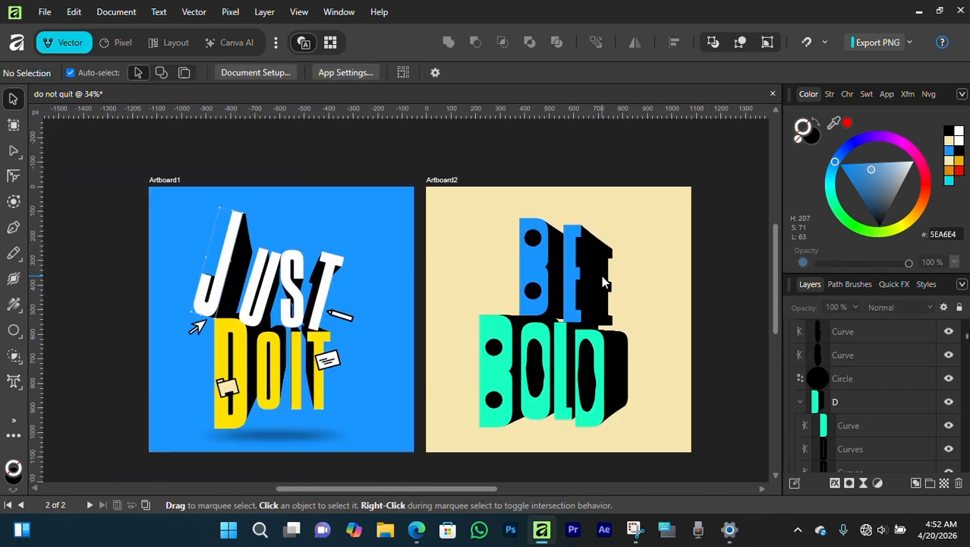
scroll(601, 282, up, 2)
- Select the blue B and collapse its expanded layer group
drag(457, 173, 546, 305)
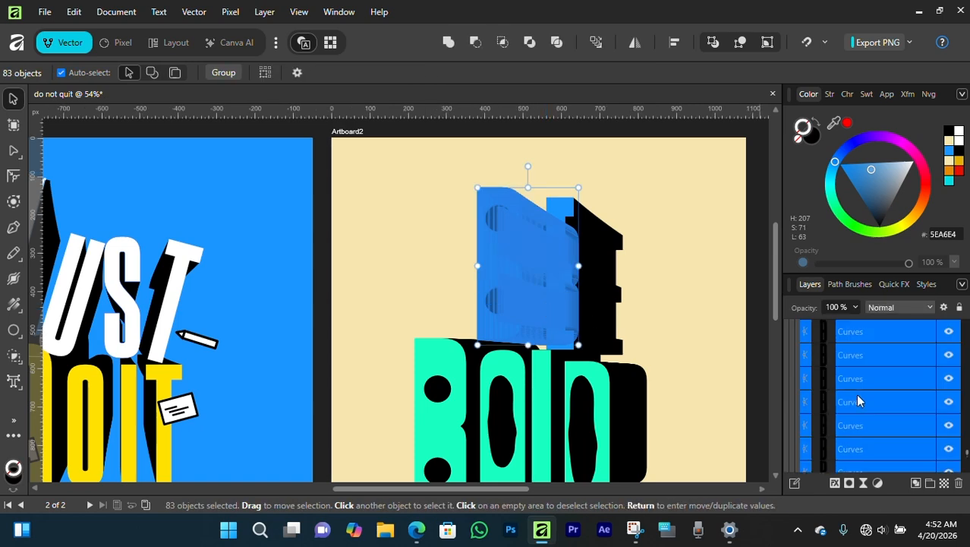
scroll(839, 384, up, 5)
scroll(800, 425, down, 2)
click(800, 334)
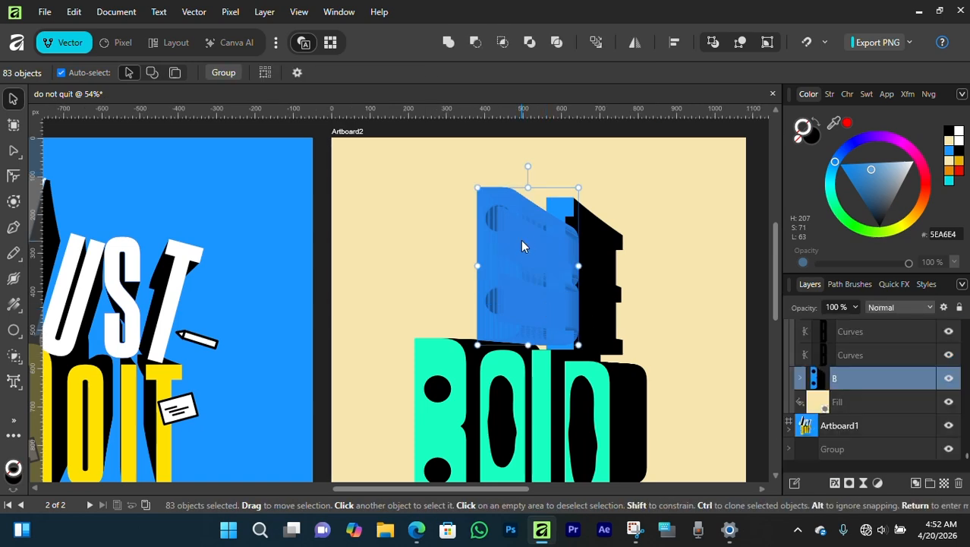
click(521, 240)
key(ctrl+d)
scroll(565, 264, down, 4)
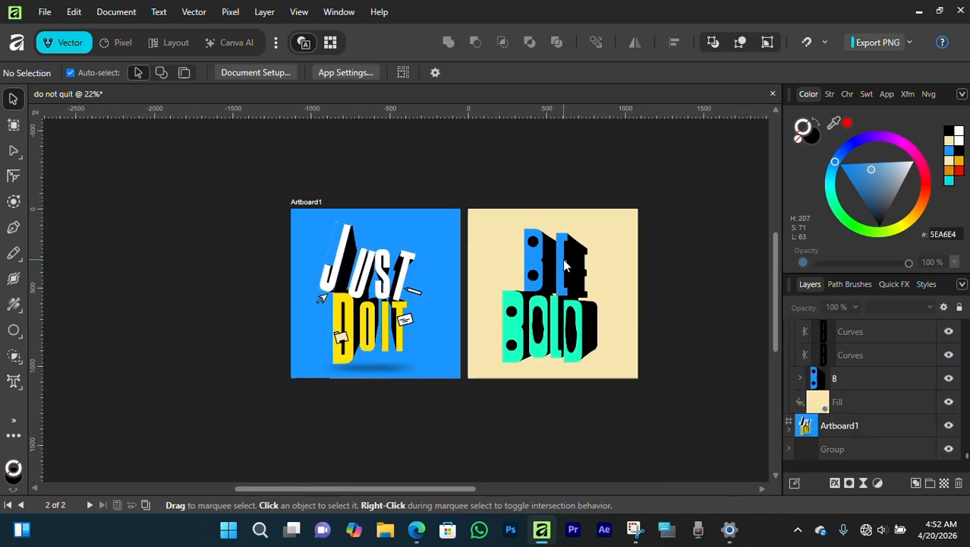
- Scale down the complete BE BOLD lettering slightly and reposition it on the cream artboard
scroll(563, 275, up, 3)
drag(677, 155, 421, 442)
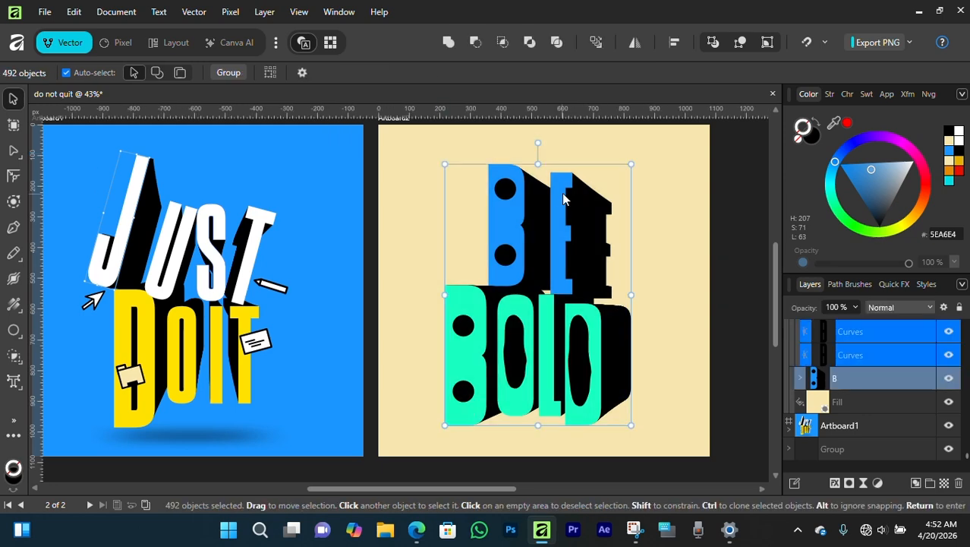
drag(538, 164, 538, 181)
drag(540, 294, 539, 279)
key(ctrl+d)
scroll(580, 325, up, 2)
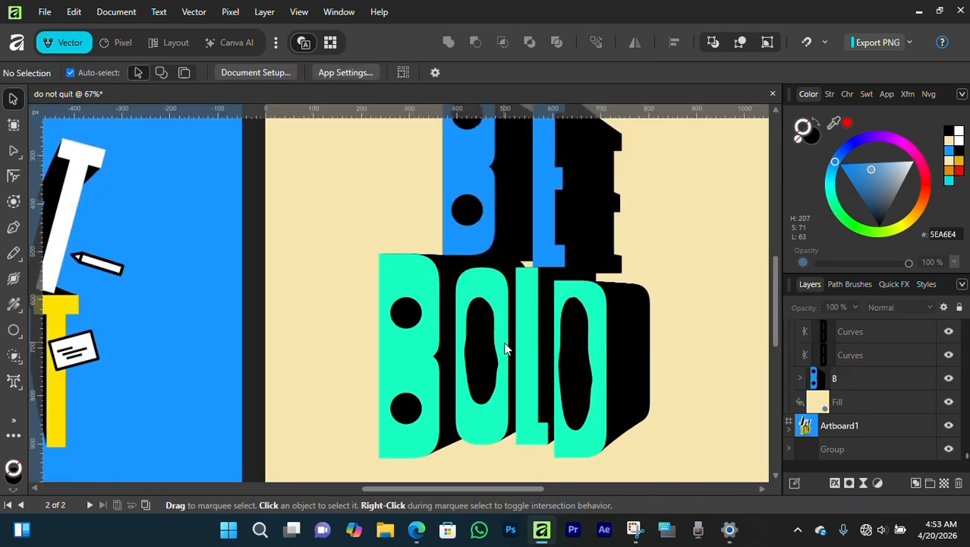
- Try to enlarge the green B group of BOLD from its lower-left corner
scroll(506, 349, down, 2)
click(452, 350)
click(801, 378)
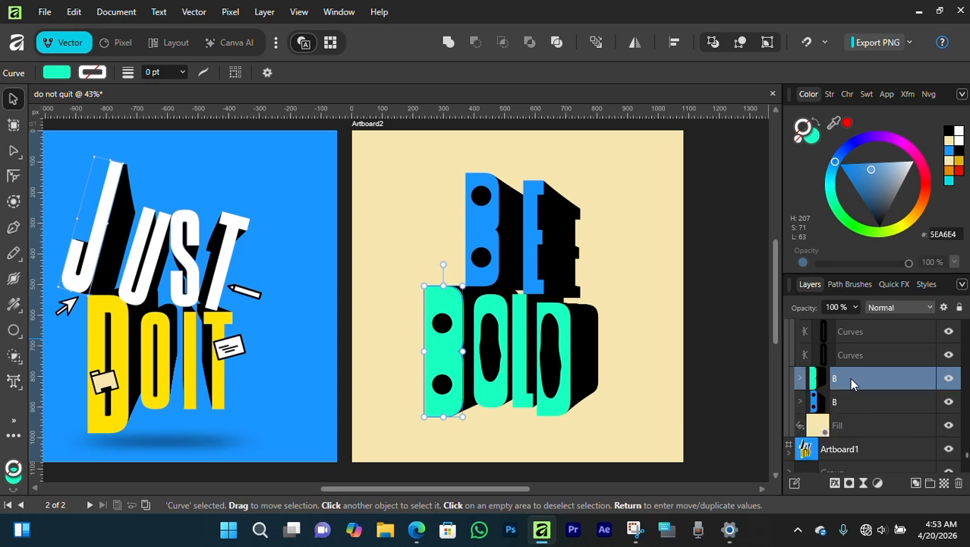
click(850, 378)
drag(423, 416, 416, 432)
click(442, 322)
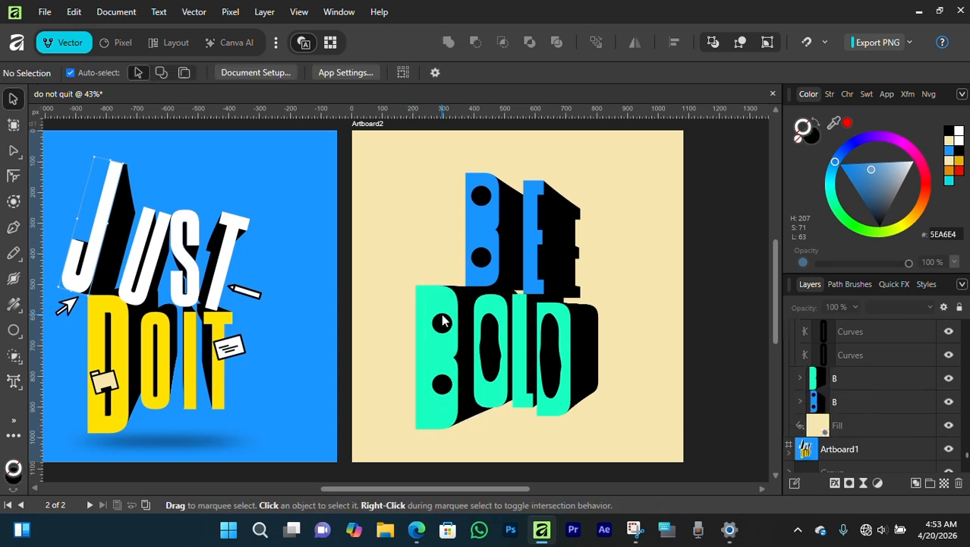
key(ctrl+z)
- Try to move the green B's two circle layers down the layer stack
click(443, 318)
scroll(889, 368, up, 1)
drag(851, 333, 881, 434)
shift+click(860, 404)
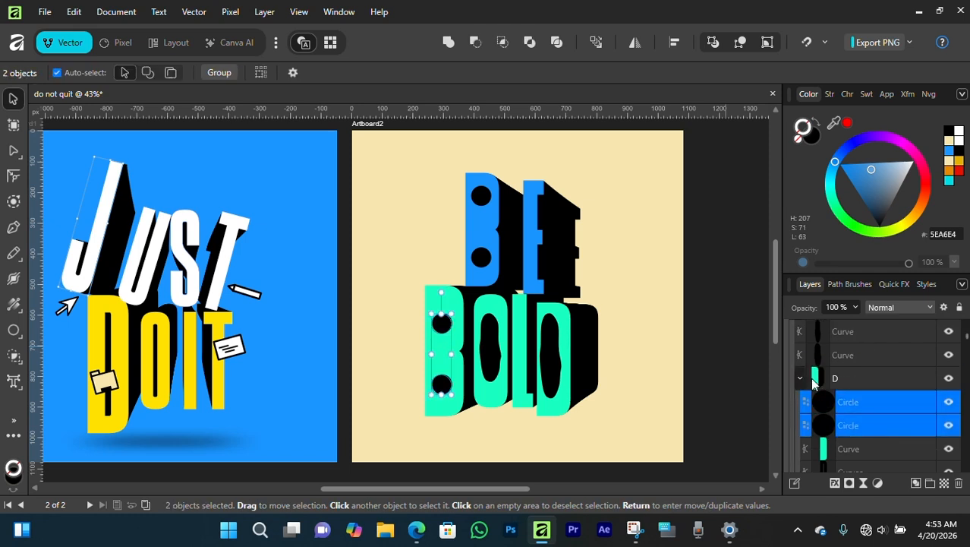
click(801, 378)
key(ctrl+z)
shift+click(877, 400)
drag(878, 400, 832, 417)
scroll(864, 386, up, 2)
scroll(860, 387, down, 7)
key(ctrl+z)
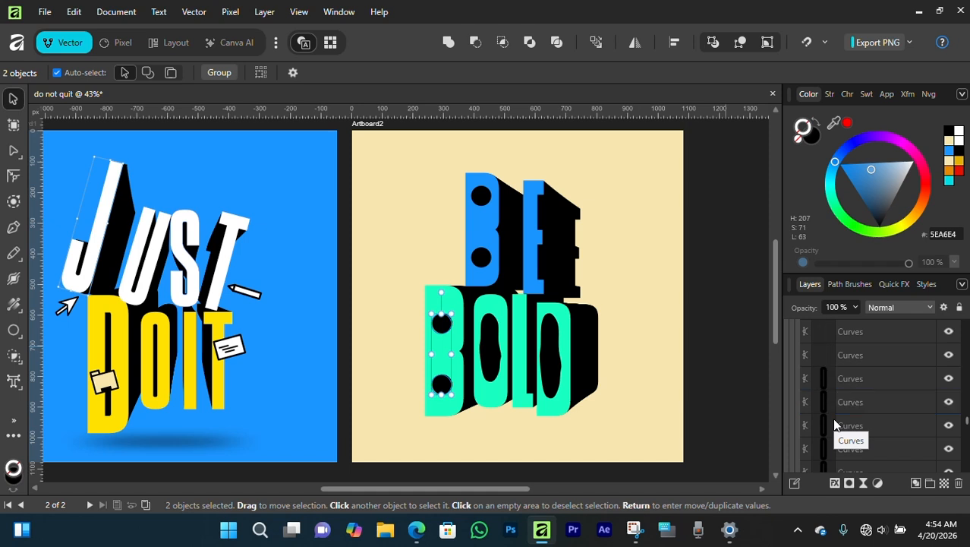
key(ctrl+z)
key(ctrl+z)
- Move both loose circle layers into the green B's group
scroll(817, 429, down, 1)
scroll(809, 380, down, 5)
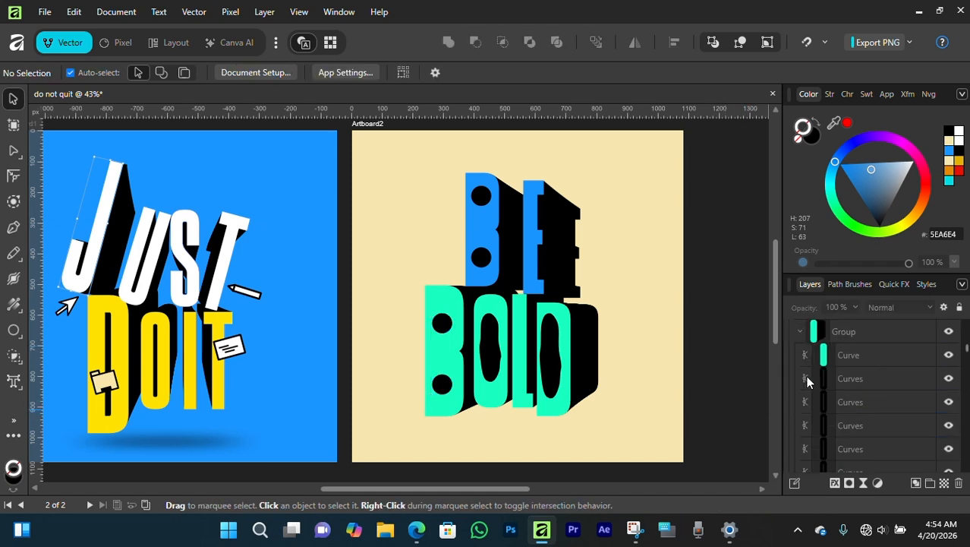
scroll(812, 387, up, 5)
click(862, 380)
shift+click(869, 357)
mouse_move(869, 358)
mouse_down()
mouse_move(889, 481)
mouse_move(868, 354)
mouse_up()
- Enlarge the green B group with its circles and extrusion from the lower-left corner and adjust its position
click(831, 363)
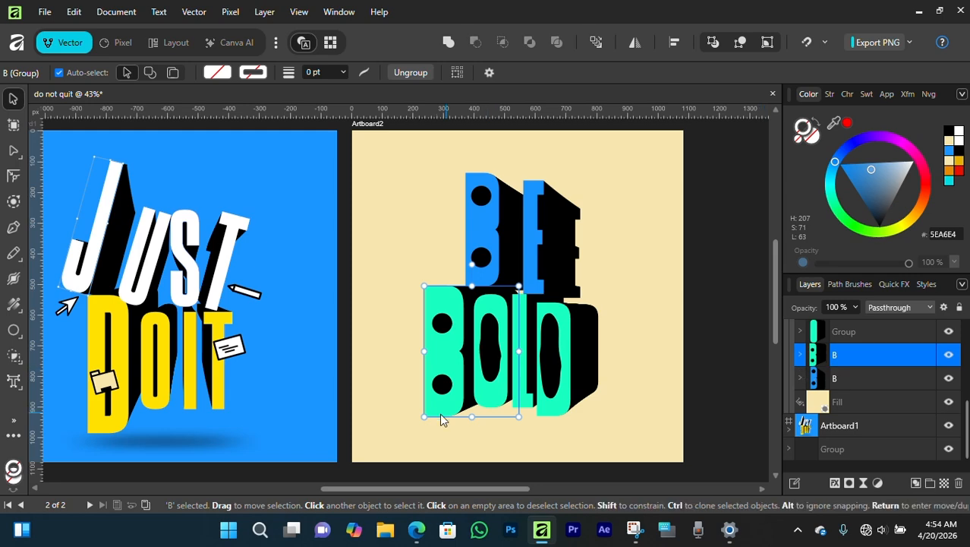
drag(425, 416, 417, 425)
drag(523, 356, 525, 355)
click(628, 277)
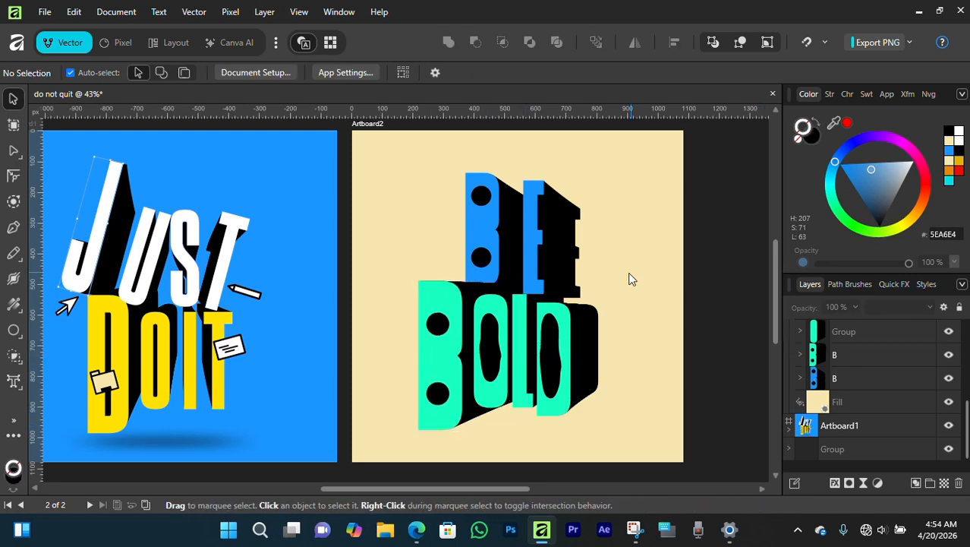
- Raise the blue B group so it sits just above the enlarged green B
scroll(499, 166, up, 3)
click(844, 373)
scroll(513, 304, down, 2)
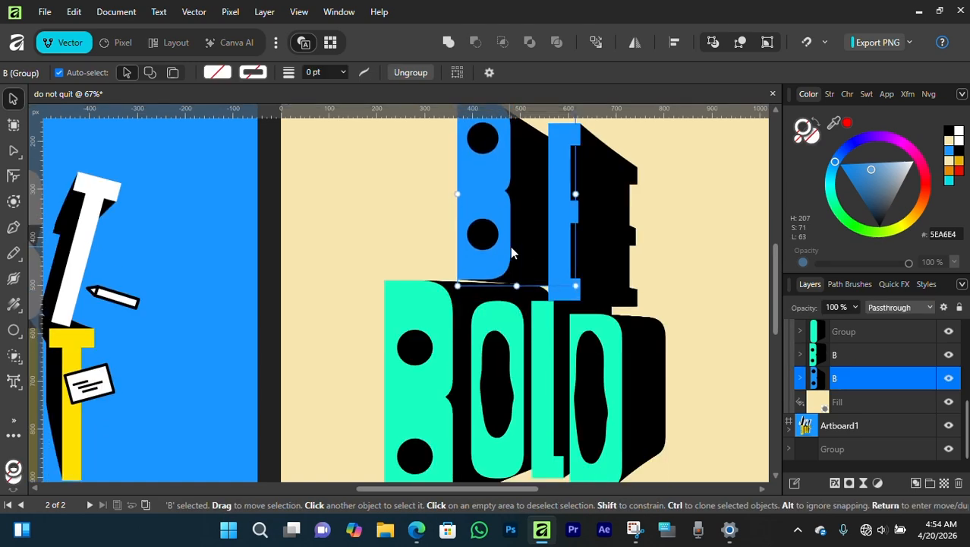
click(662, 253)
scroll(596, 254, down, 5)
scroll(579, 268, up, 4)
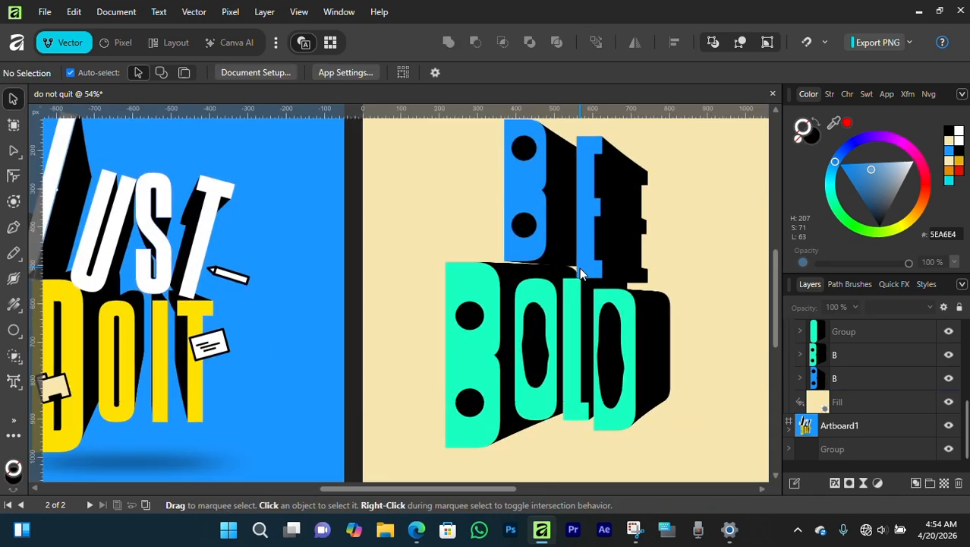
- Shift the blue B group slightly to the left, away from the E
click(519, 204)
scroll(519, 203, up, 3)
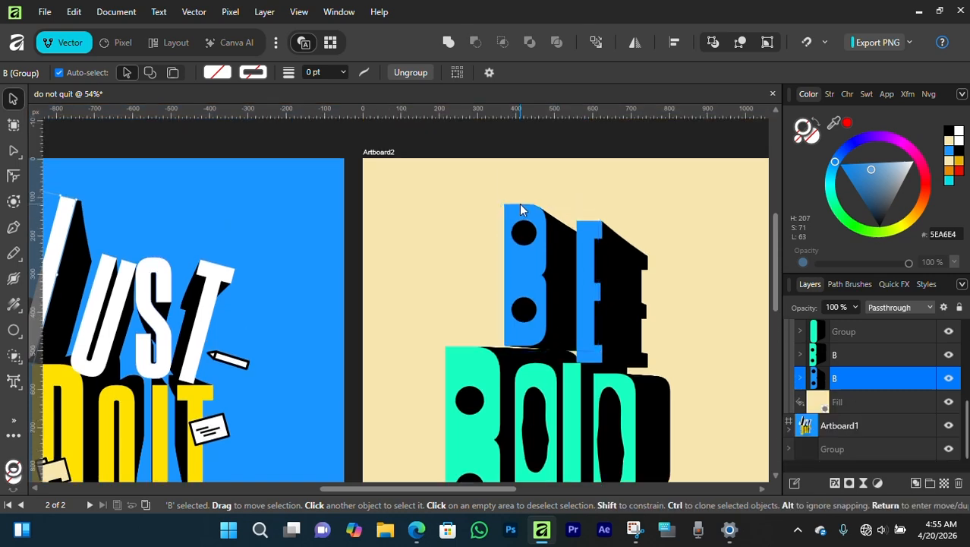
scroll(537, 301, up, 5)
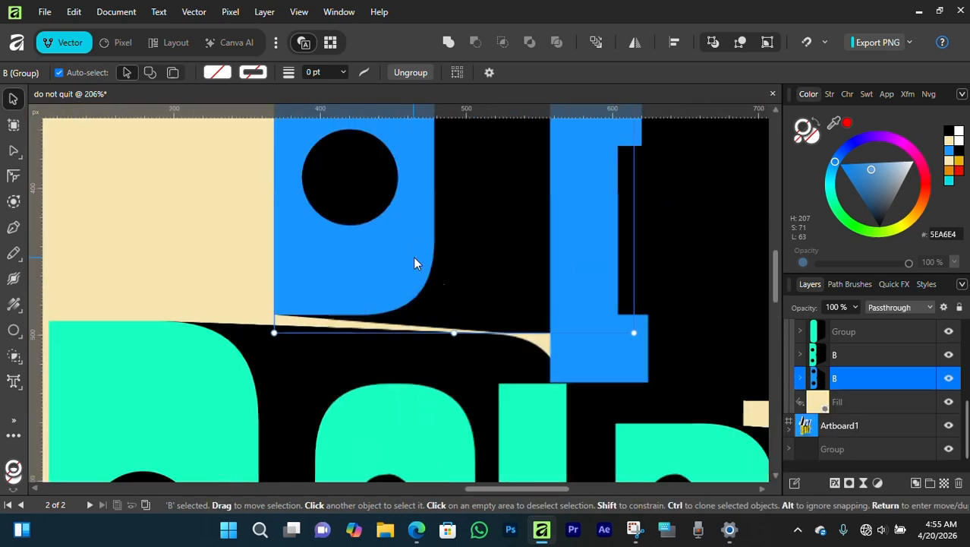
drag(415, 263, 401, 253)
scroll(487, 254, down, 6)
click(584, 277)
- Lower the blue B slightly to close the cream gap above the green B
scroll(469, 305, down, 2)
scroll(469, 305, down, 2)
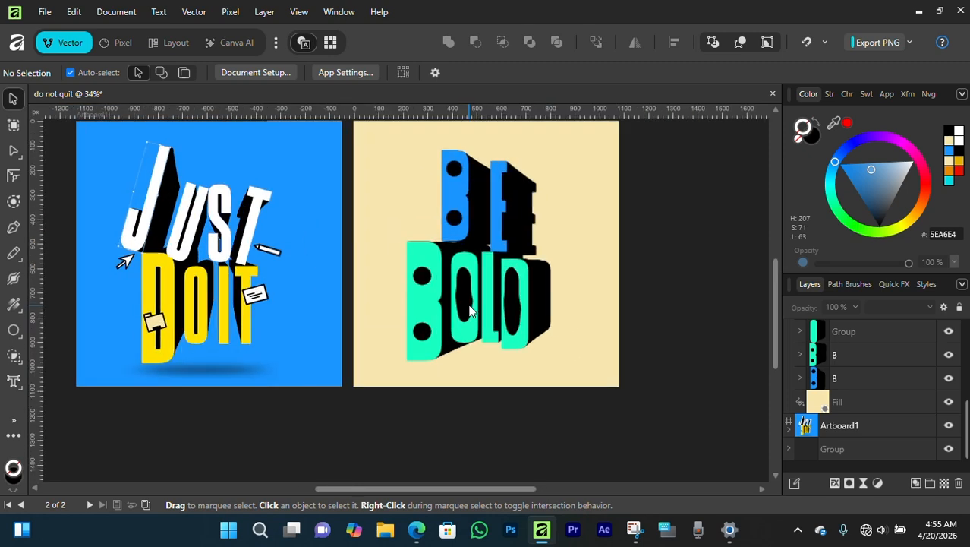
scroll(469, 310, up, 1)
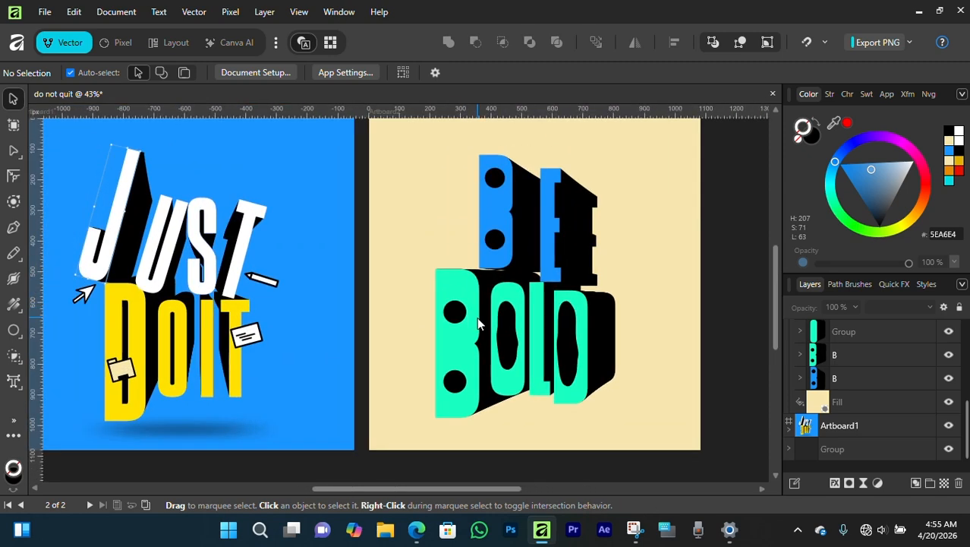
scroll(514, 244, up, 1)
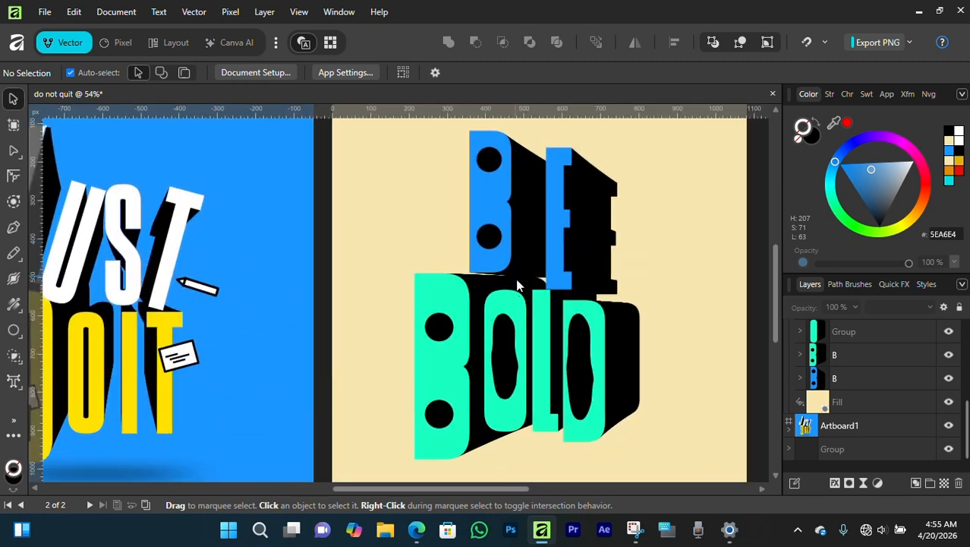
scroll(574, 261, up, 1)
click(564, 261)
click(712, 335)
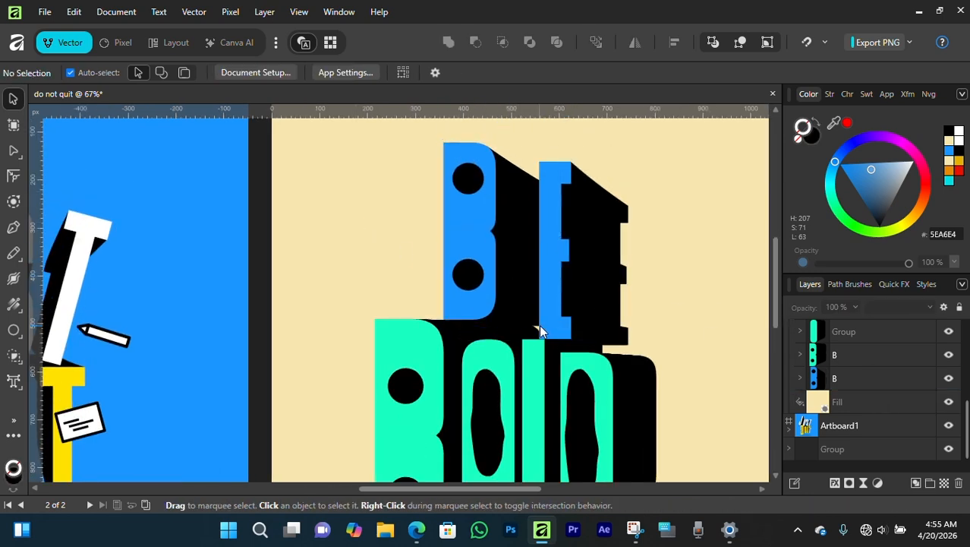
- Nudge the blue E group left in small steps, bringing it closer to the blue B
scroll(539, 324, down, 1)
scroll(858, 384, up, 2)
click(858, 379)
key(Left)
key(Left)
key(Left)
key(Left)
key(Left)
key(Left)
key(Left)
key(Left)
key(Left)
key(Left)
key(Left)
key(Left)
key(Left)
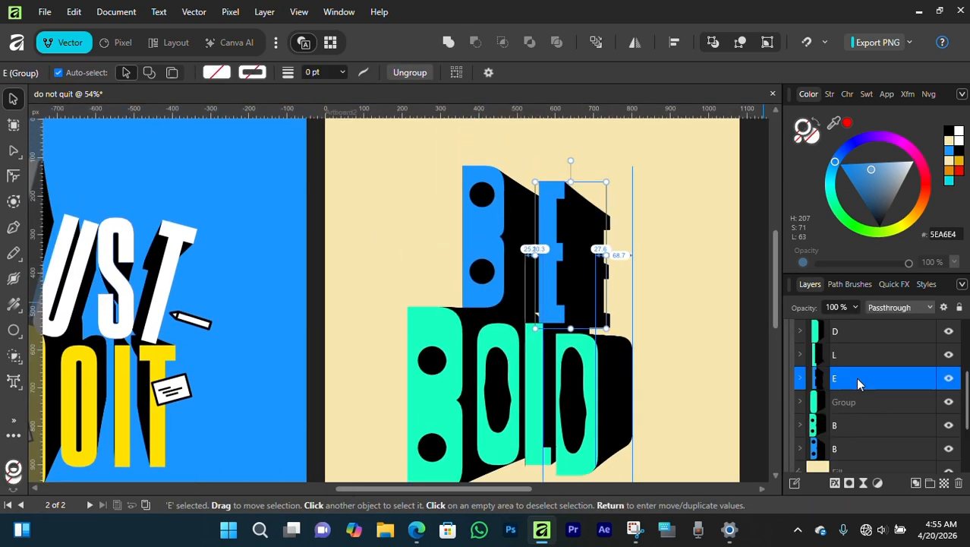
click(621, 249)
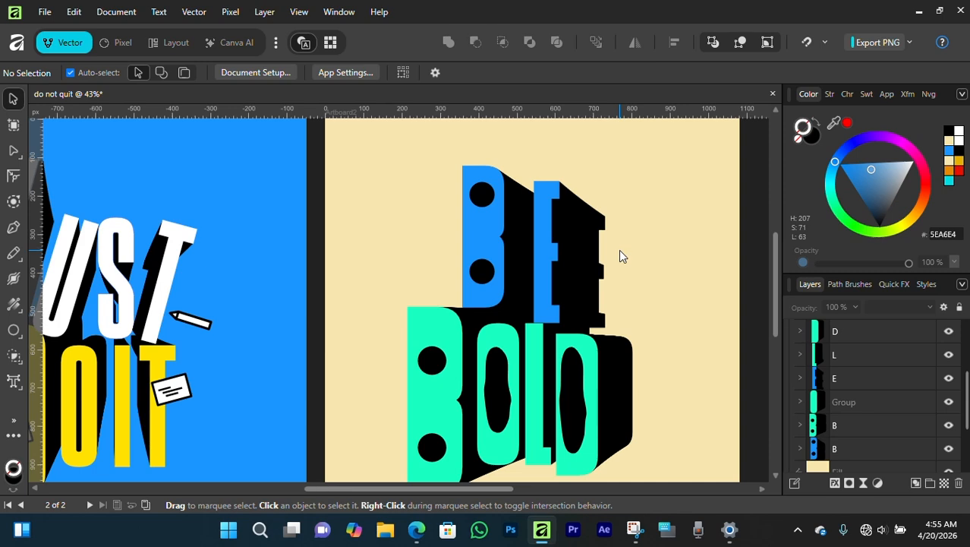
scroll(619, 249, down, 2)
scroll(619, 249, up, 1)
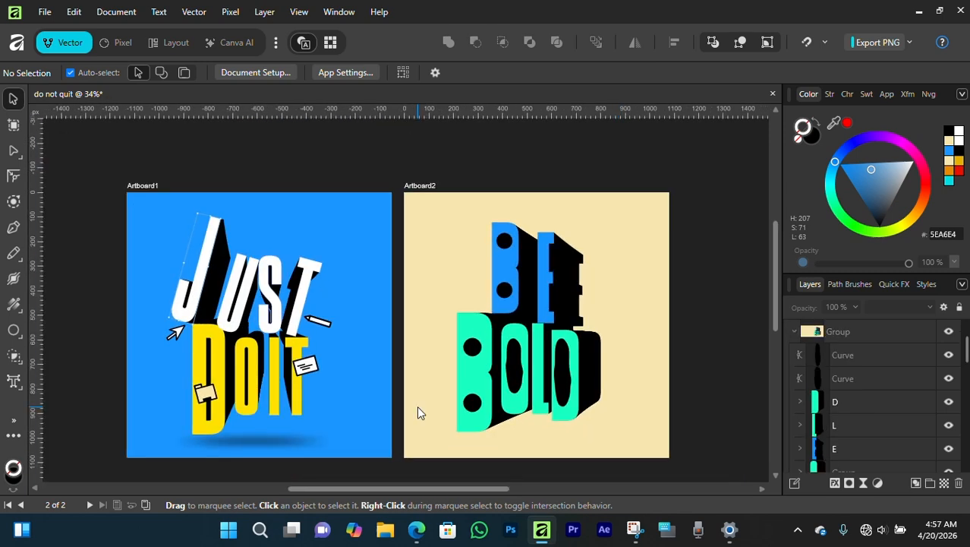